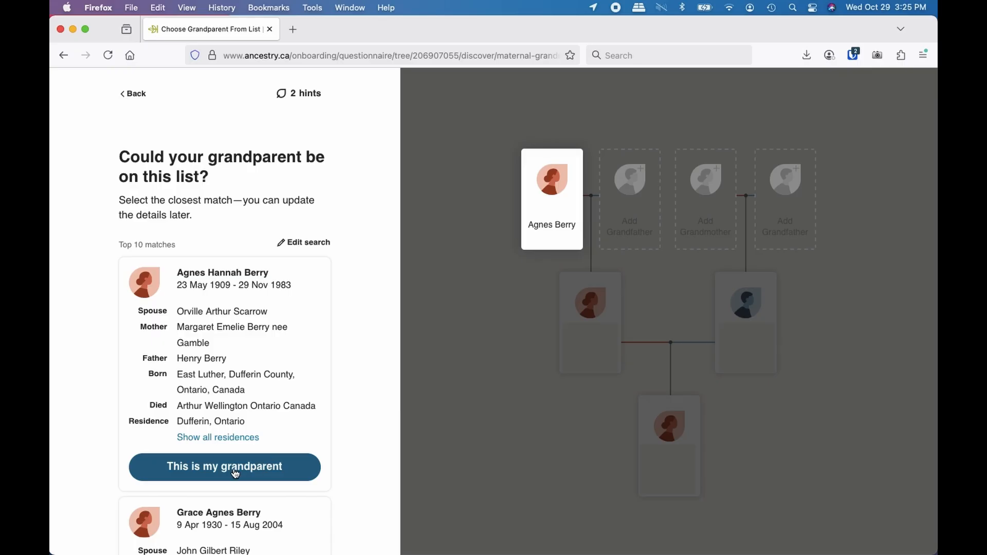
- Accept the suggested matches for both maternal grandparents and both paternal grandparents, starting with the first match listed for the maternal grandmother
click(235, 472)
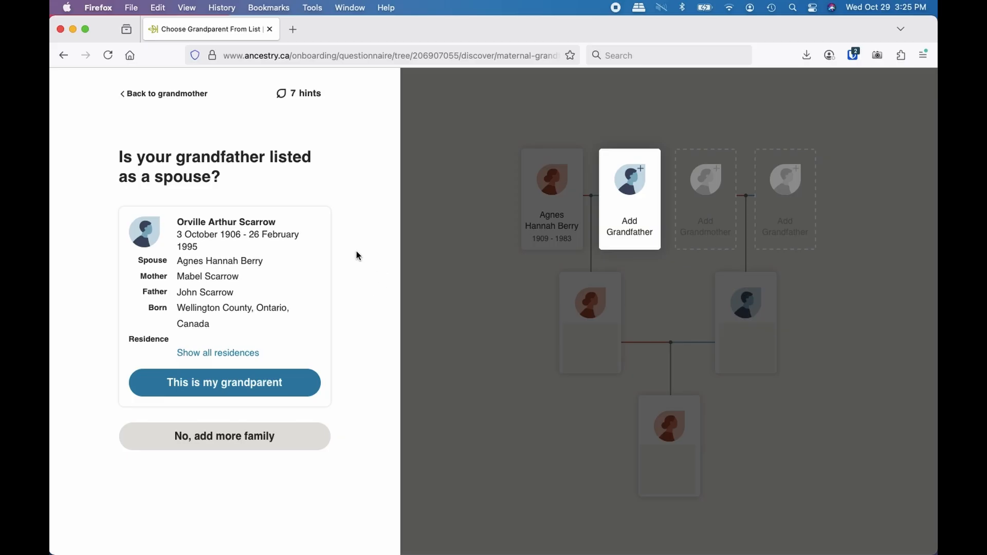
click(226, 384)
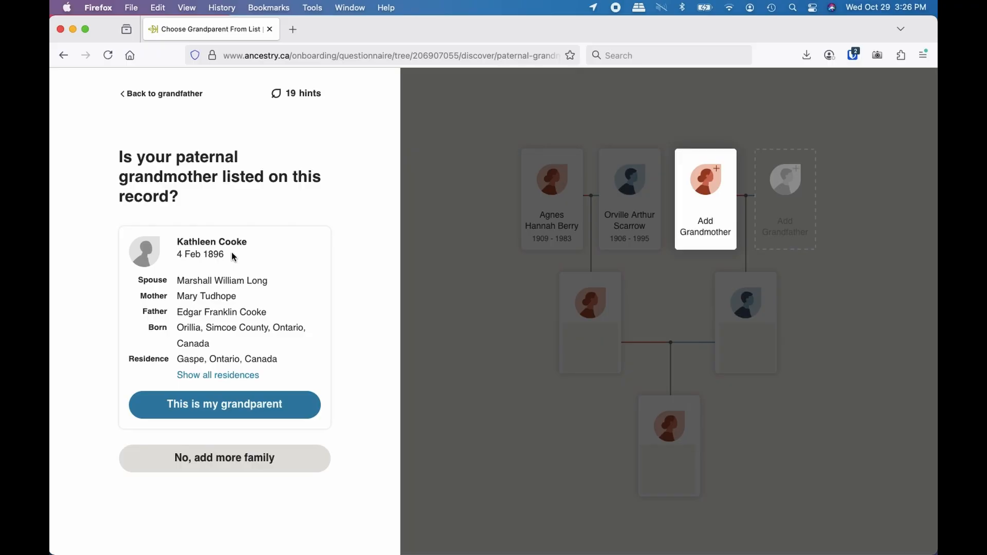
click(216, 412)
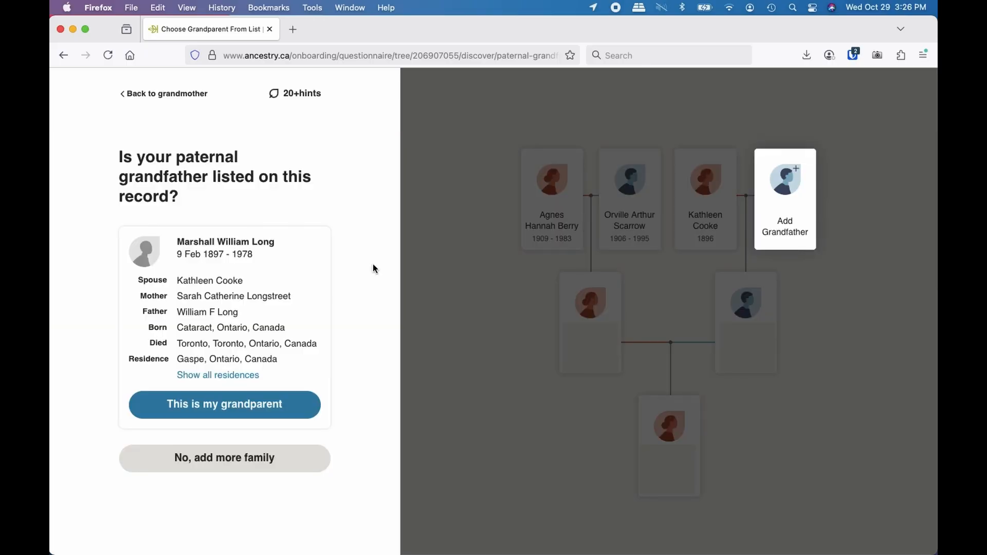
click(235, 410)
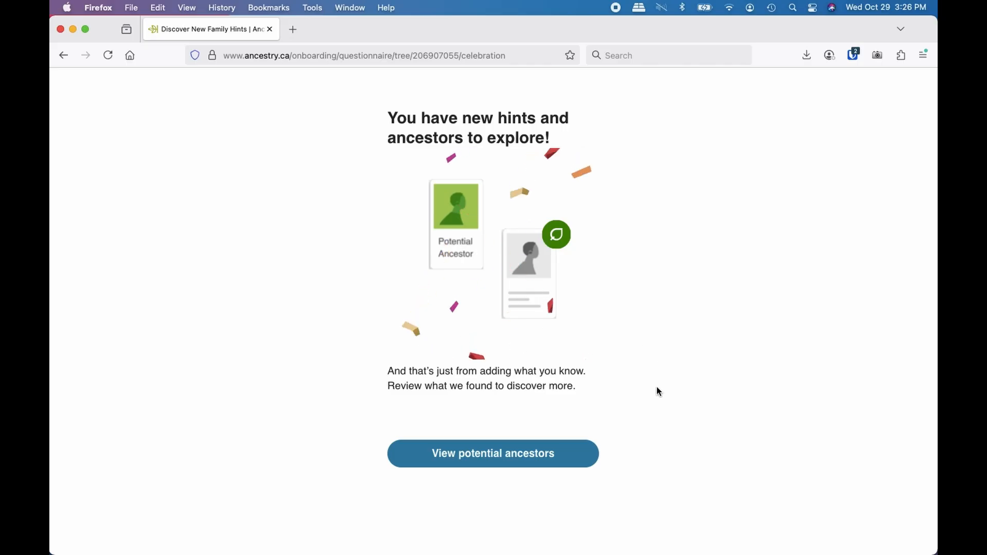
- Start the first family discovery and display the potential ancestors suggested for the tree
click(496, 458)
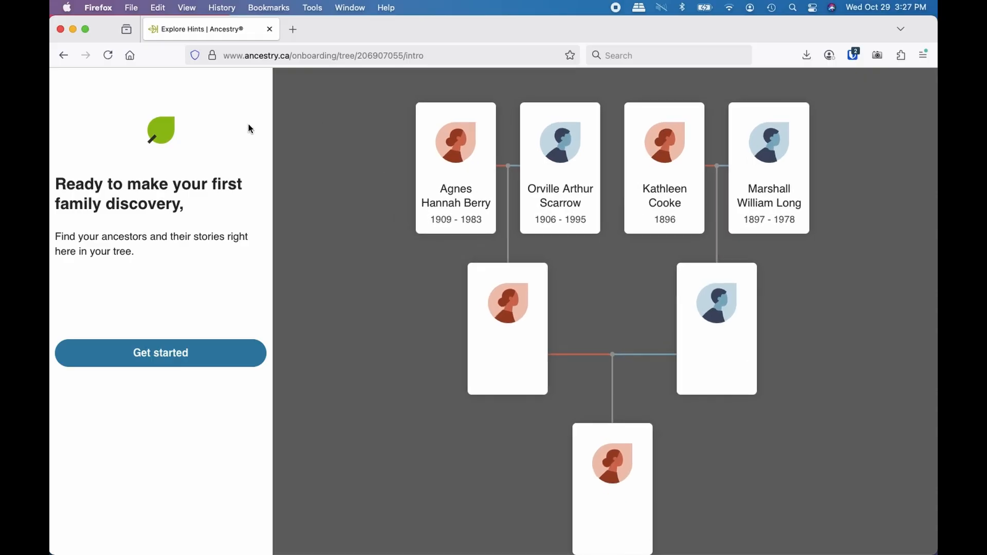
click(170, 353)
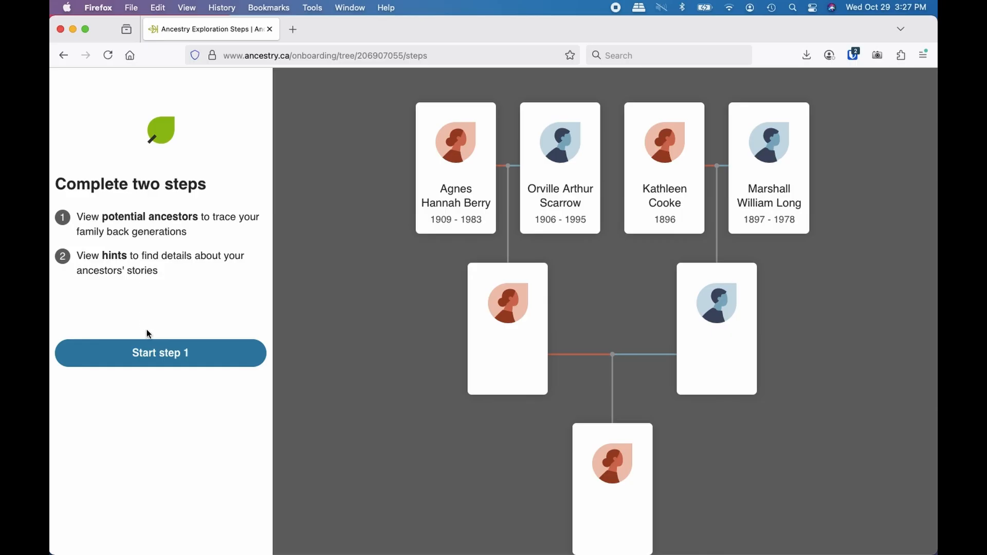
click(157, 354)
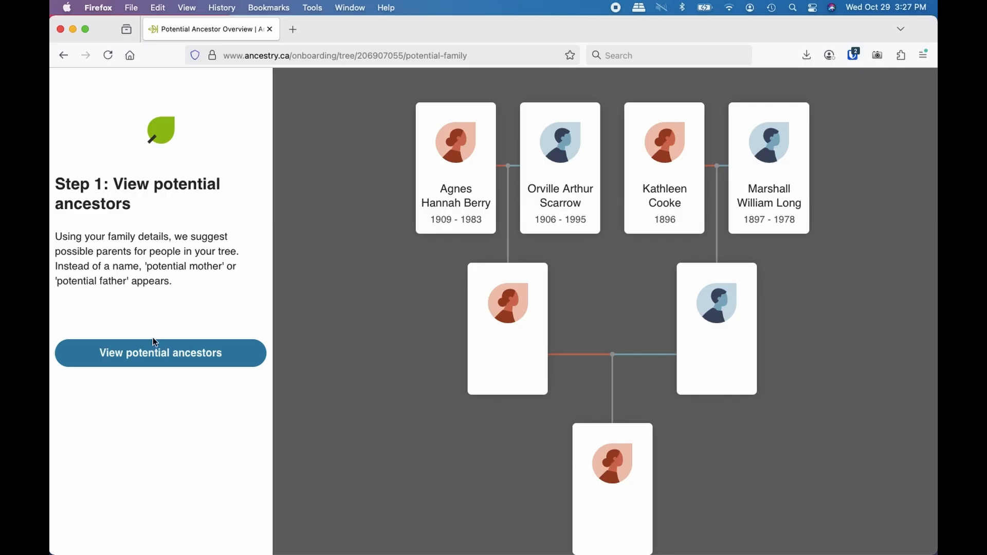
click(164, 354)
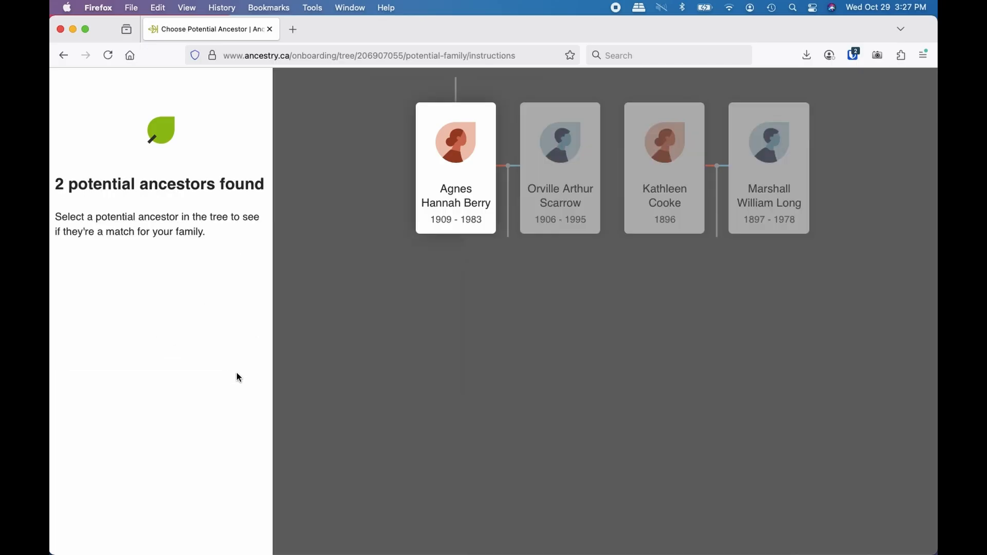
- Review the potential father suggested for the maternal grandmother and confirm him as her father in the tree
scroll(330, 302, up, 1)
drag(342, 248, 337, 438)
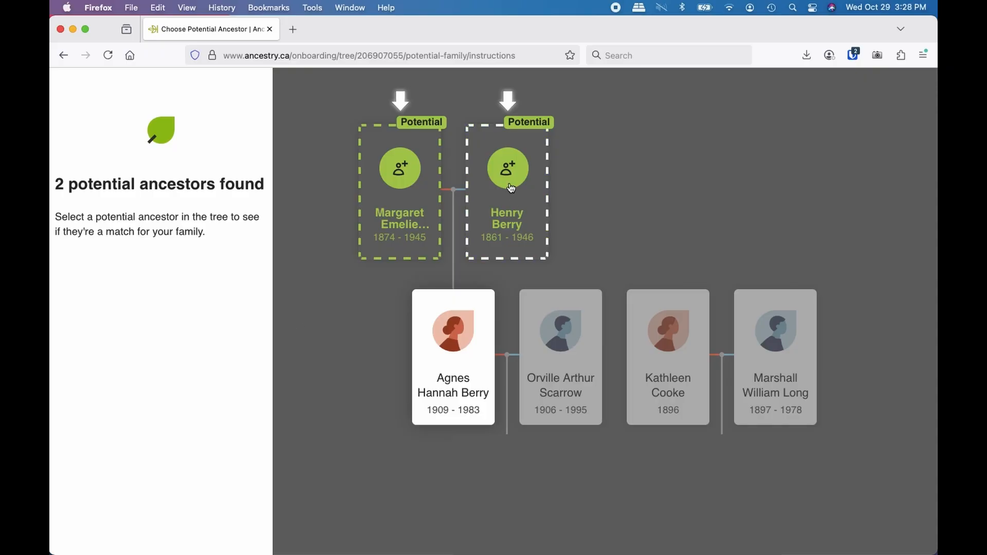
click(511, 178)
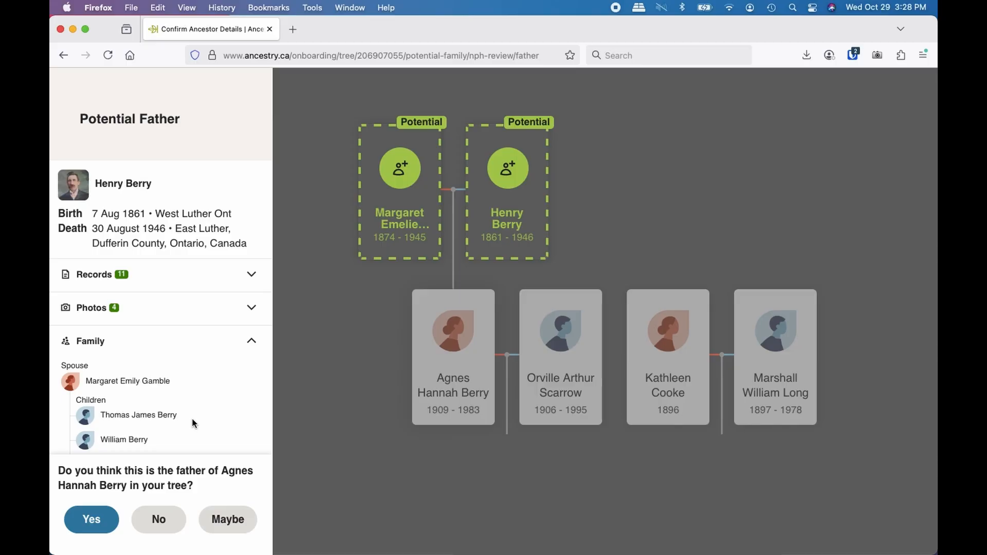
click(92, 520)
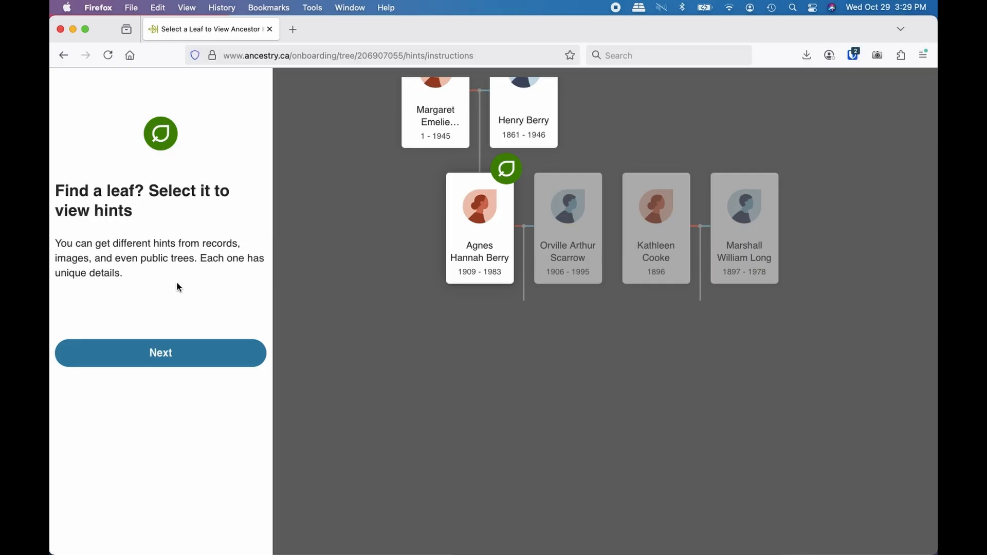
- Open the maternal grandmother's record hints and bring up the 1921 Census of Canada record for review
click(185, 356)
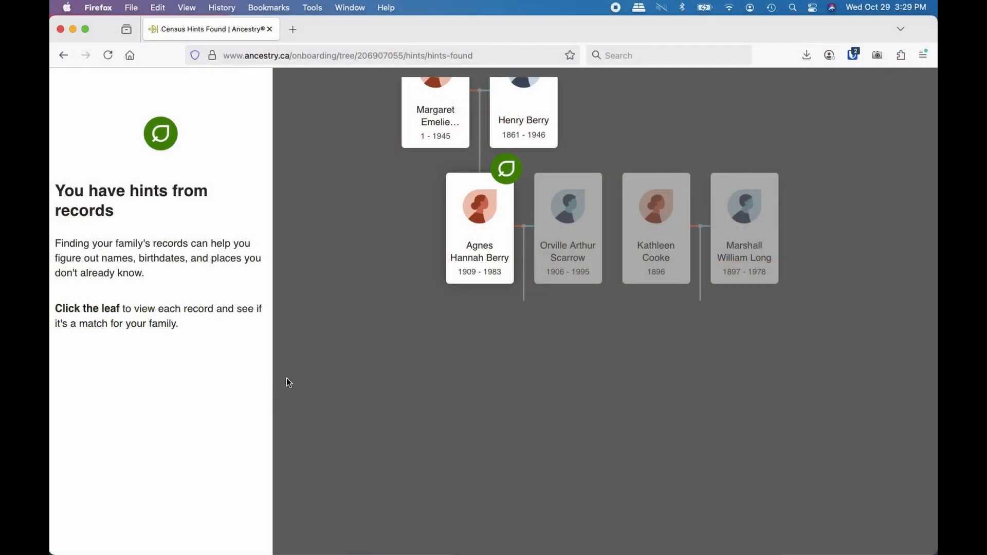
click(507, 168)
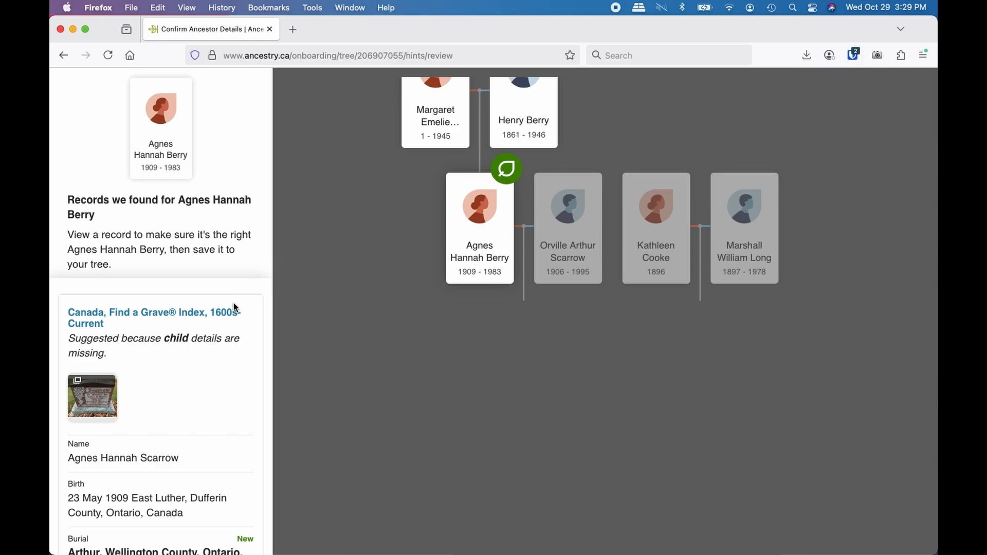
scroll(207, 367, down, 5)
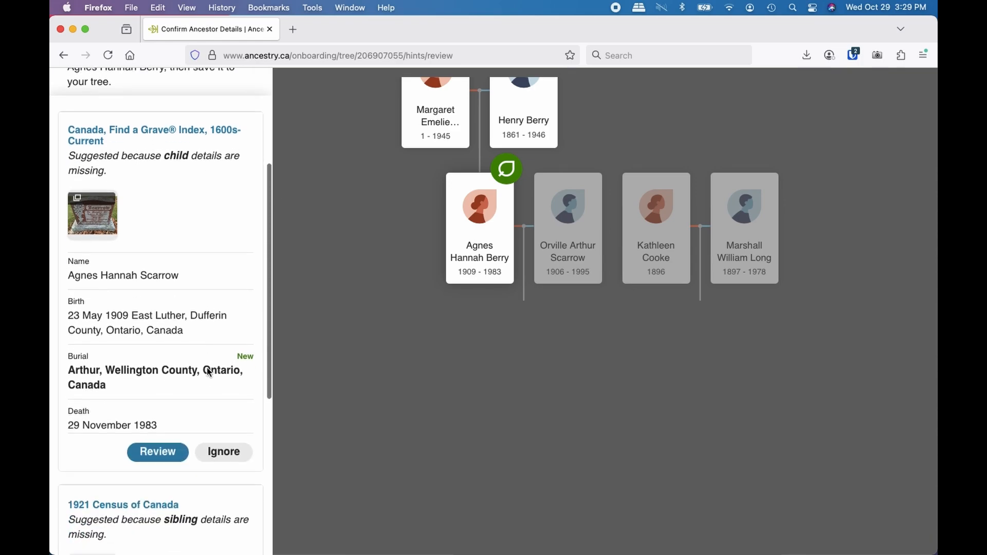
scroll(207, 367, down, 5)
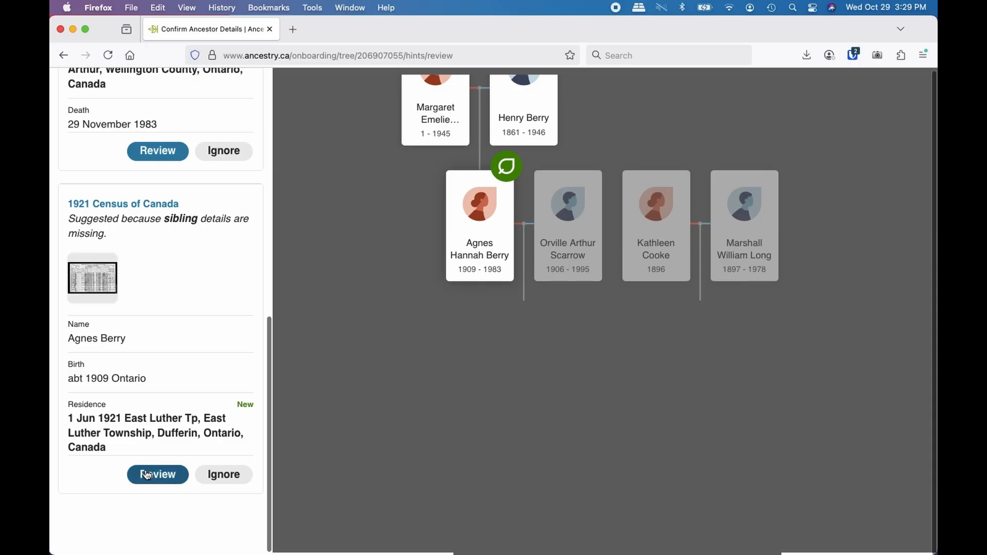
click(152, 475)
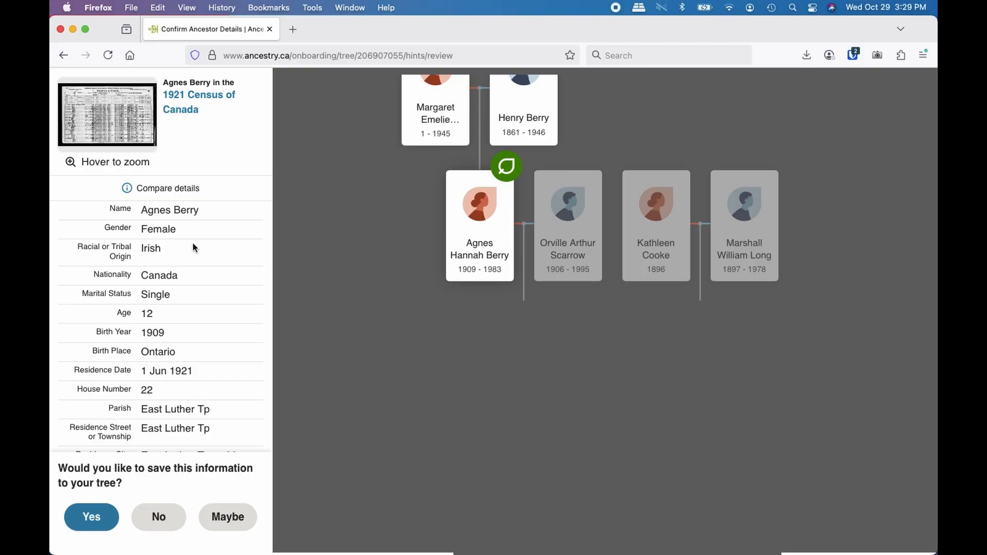
- Read through the 1921 Census of Canada details down to the household members and save the information to the tree
scroll(216, 308, down, 3)
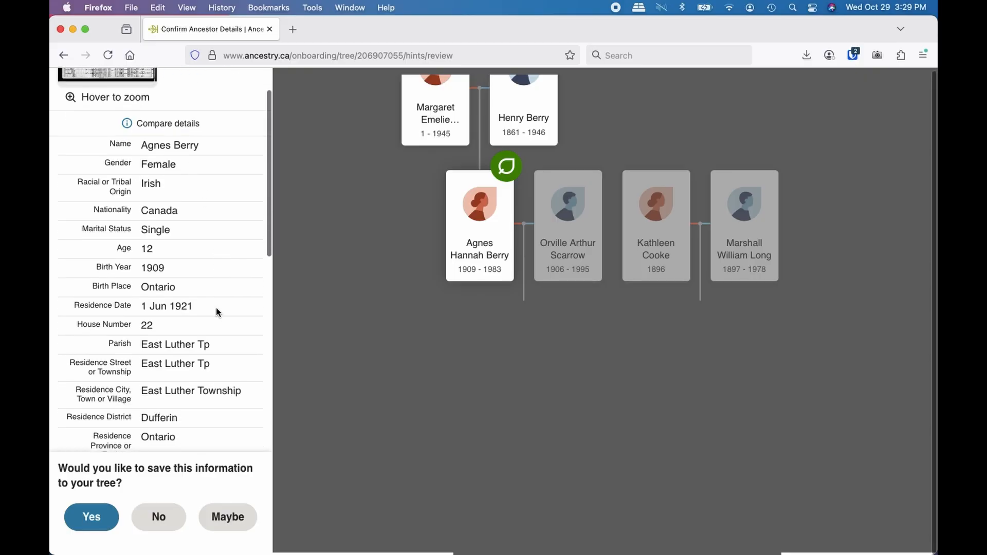
scroll(216, 312, down, 10)
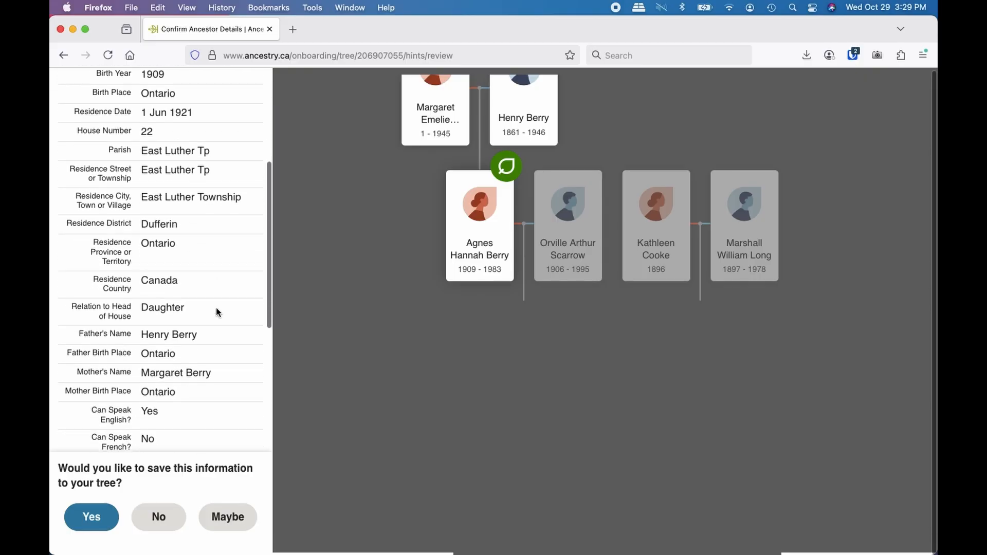
scroll(216, 309, down, 10)
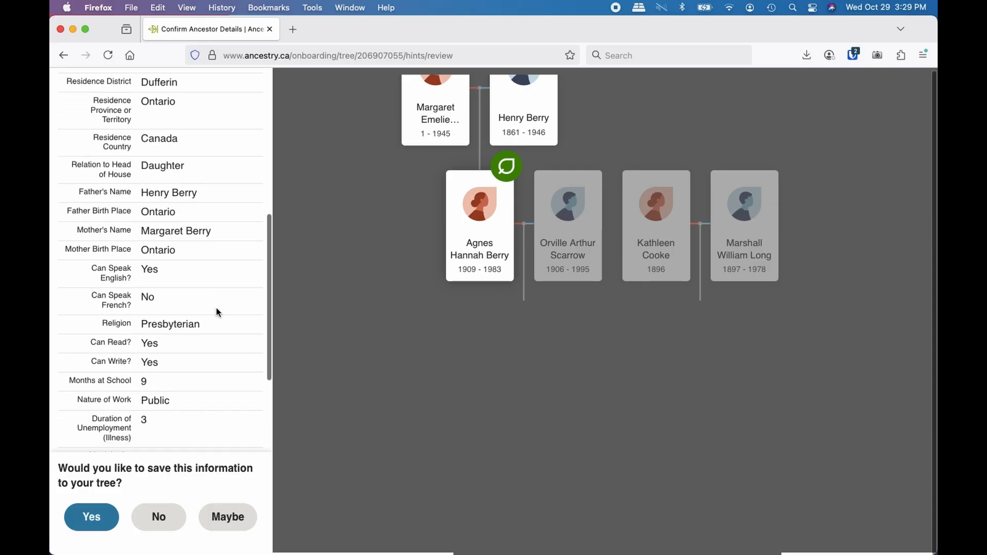
scroll(217, 309, down, 8)
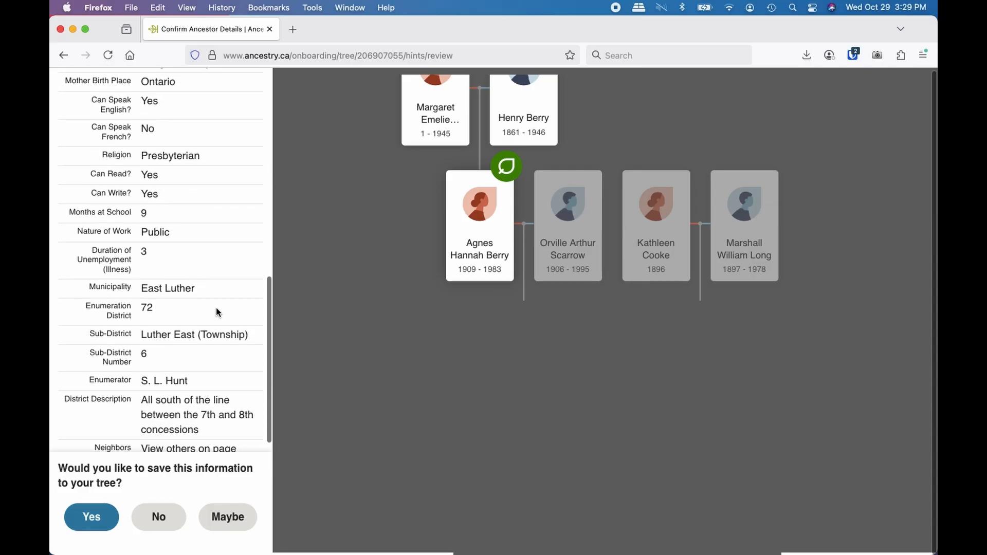
scroll(216, 312, down, 3)
scroll(121, 305, down, 4)
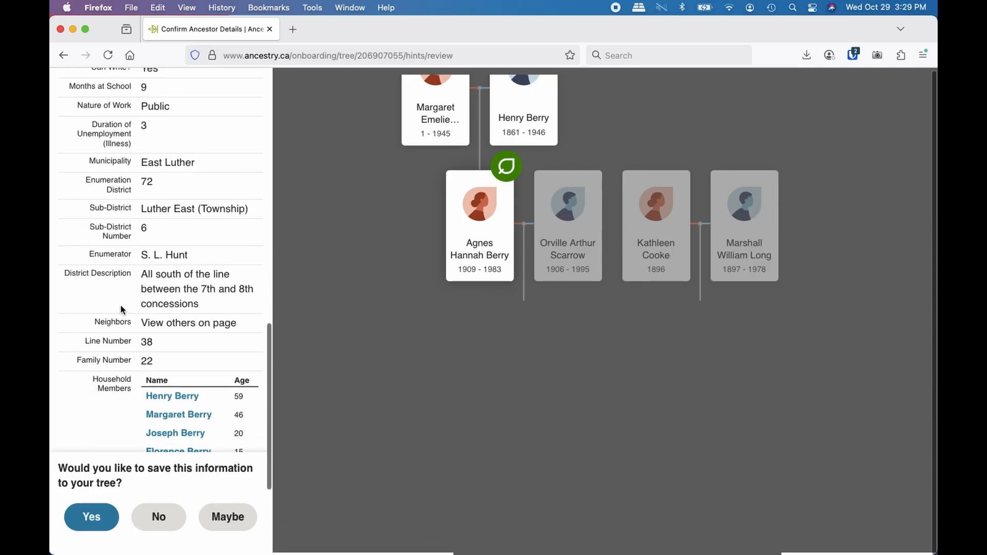
scroll(107, 372, down, 5)
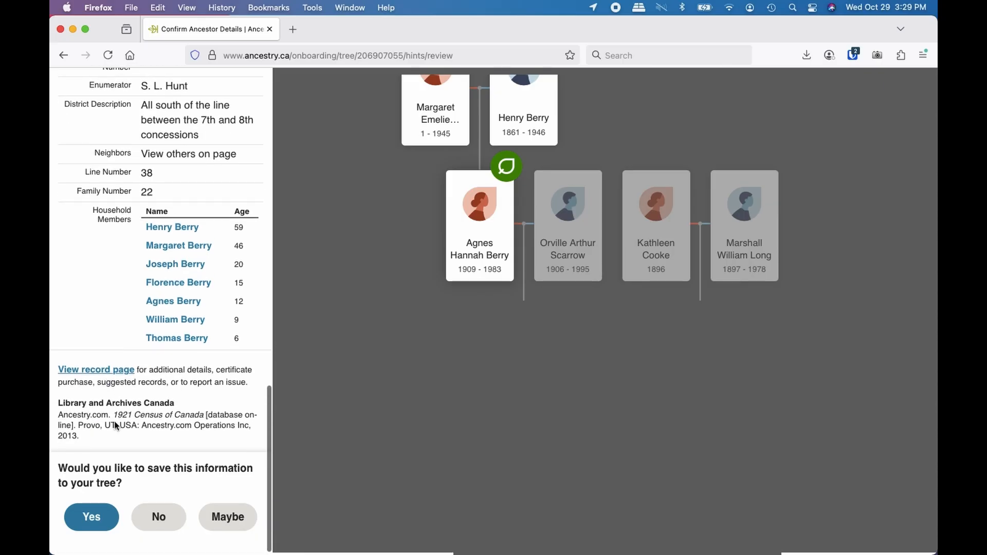
click(92, 517)
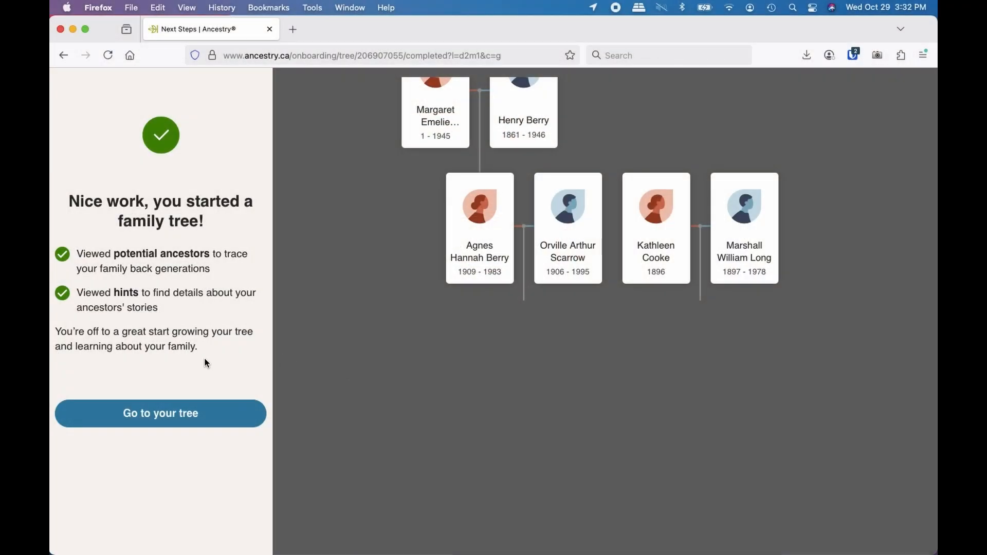
- Go to the finished tree, open the maternal grandfather's profile and dismiss the free trial offer
click(188, 416)
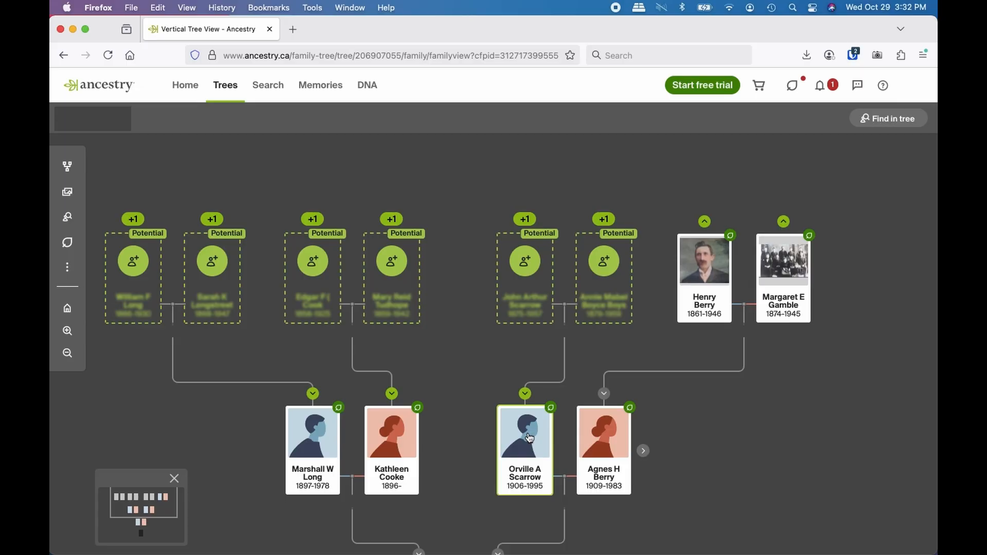
click(530, 438)
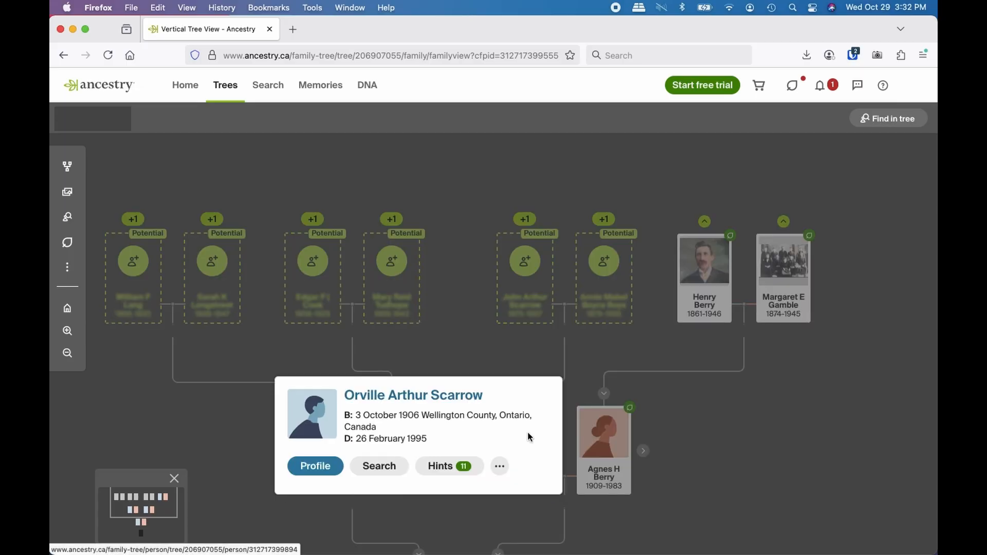
click(319, 469)
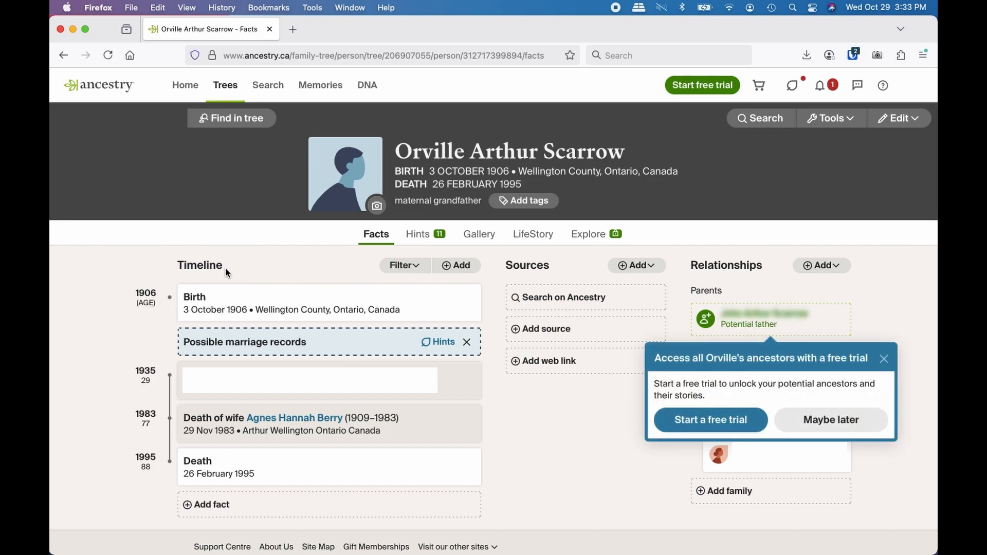
click(838, 428)
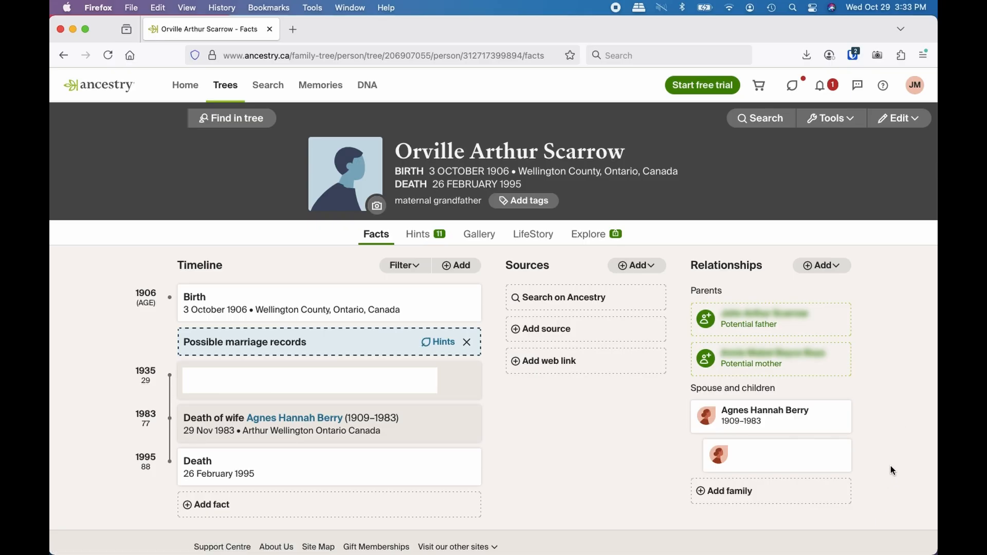
- Add a father as a new family member of the maternal grandfather and enter the father's first and middle name
scroll(891, 468, down, 2)
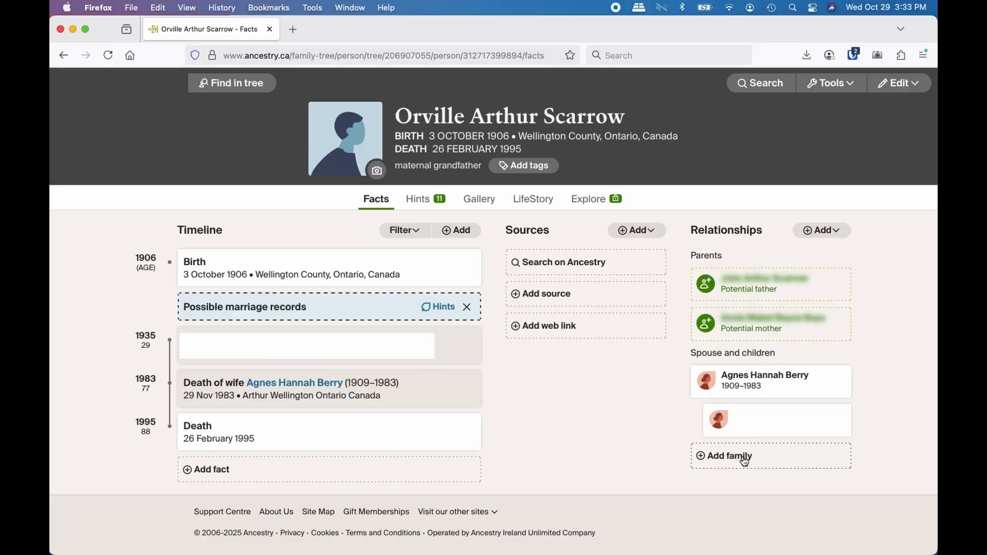
click(734, 461)
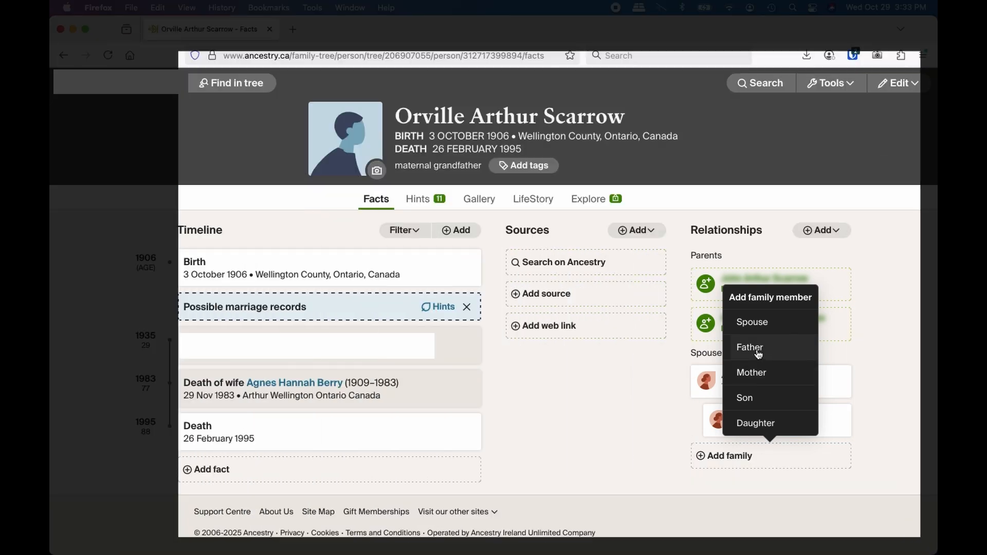
click(759, 351)
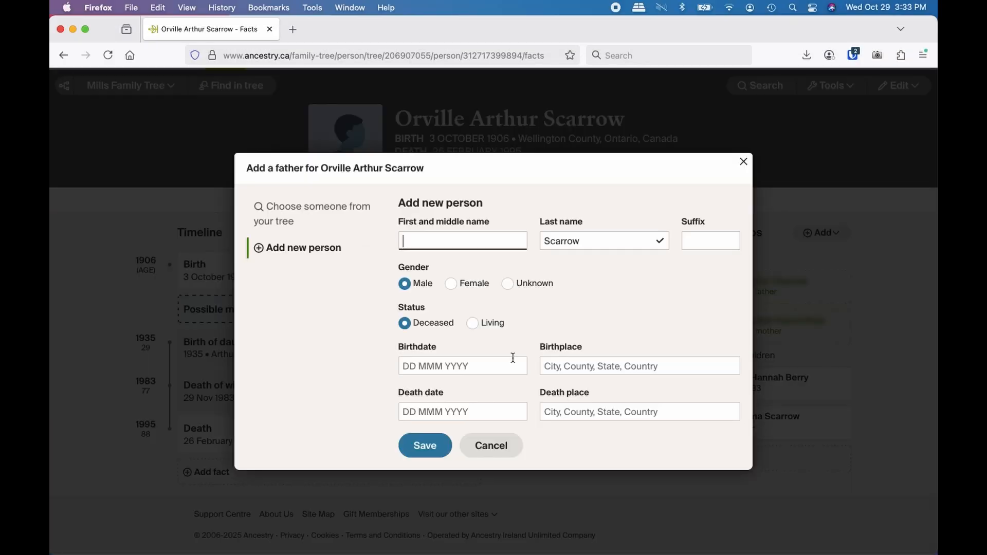
text(John Arthur)
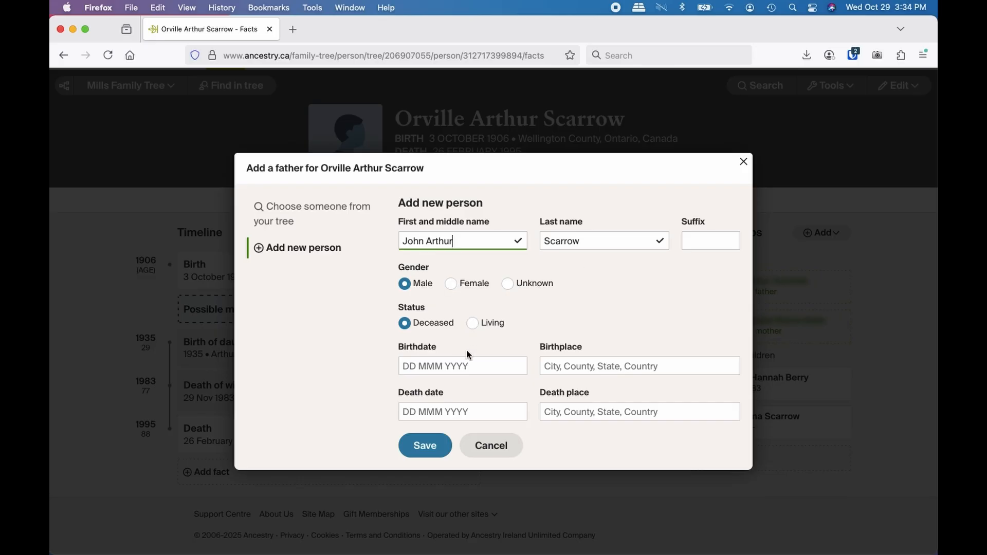
- Enter the new father's birthdate, set his death date to 8 Oct 1957 and save him to the tree
click(425, 370)
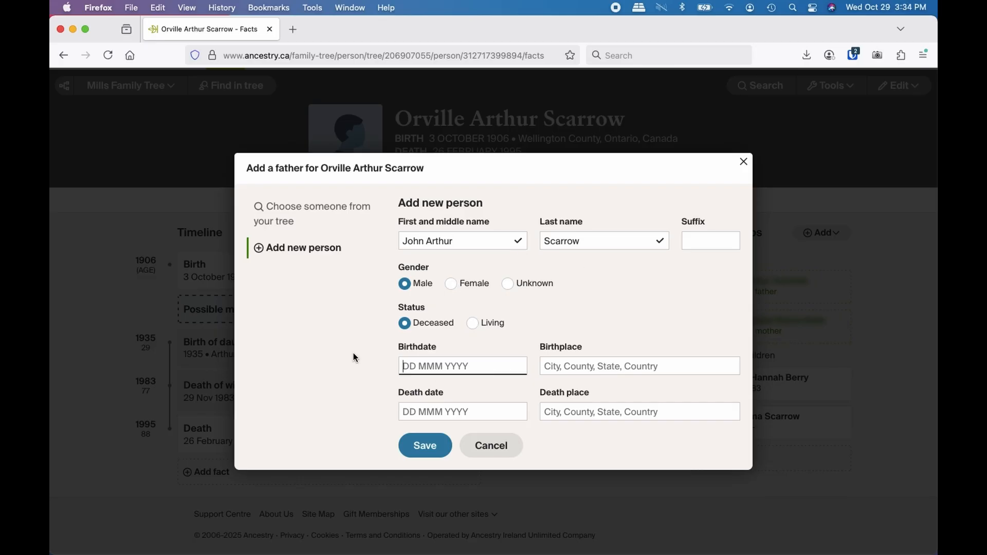
text(19 Oct 1875)
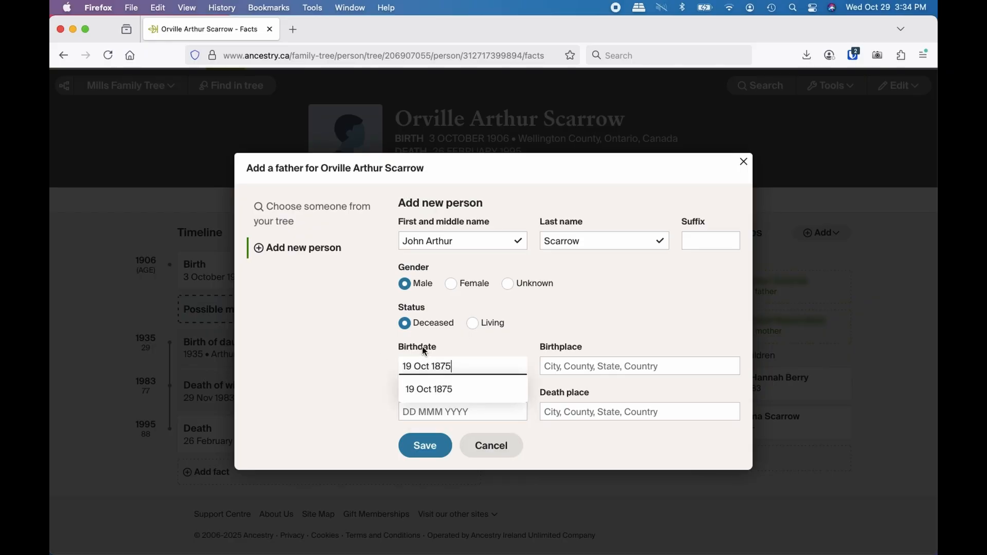
click(369, 396)
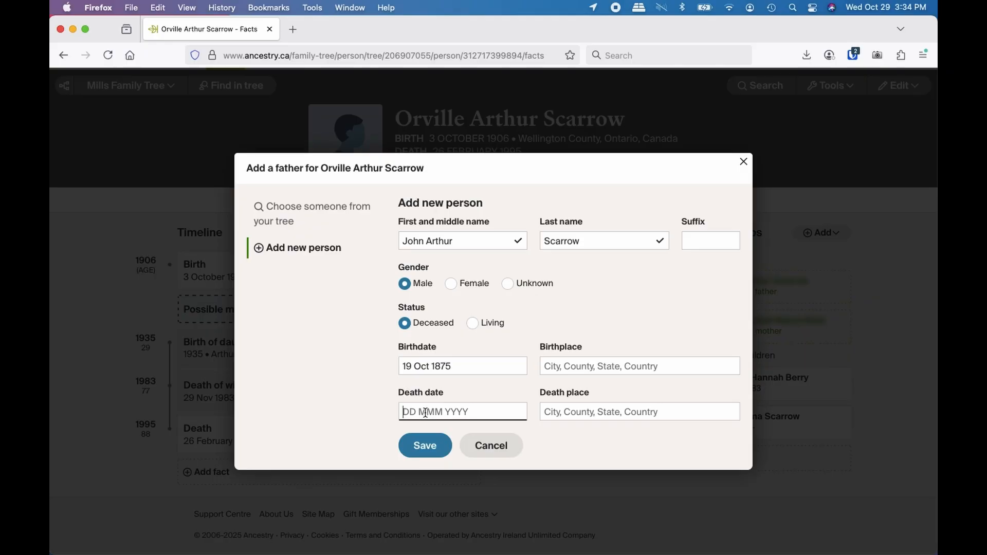
text(8 Oct)
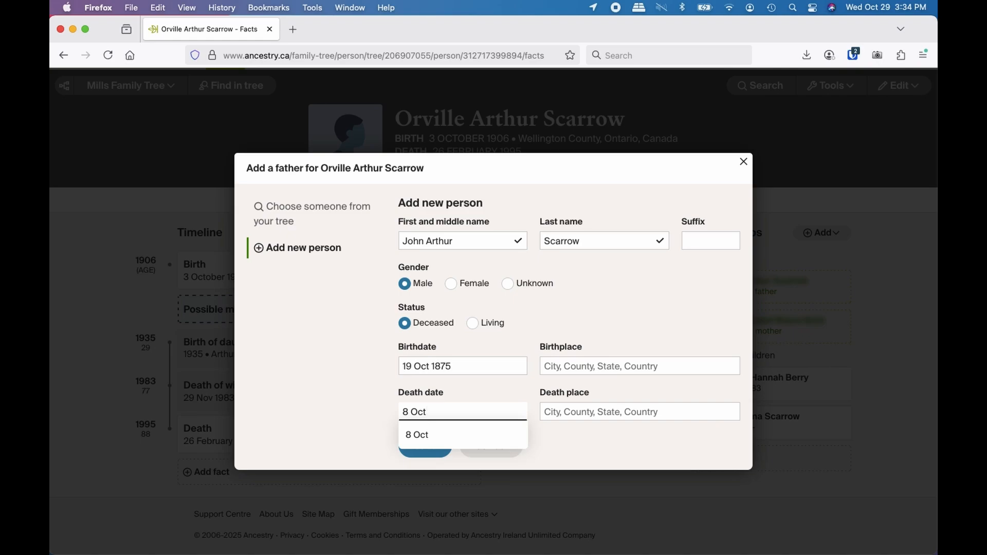
text( 1957)
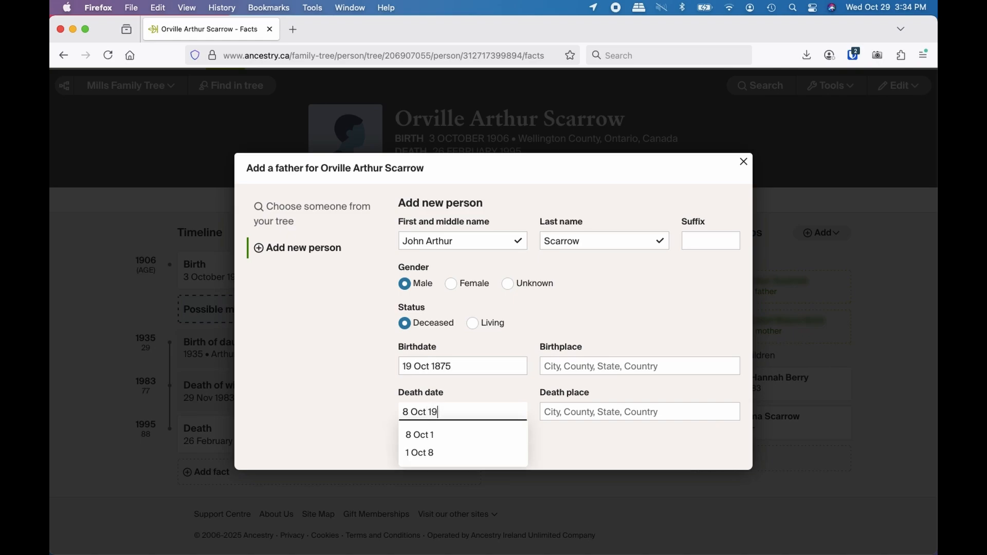
click(559, 435)
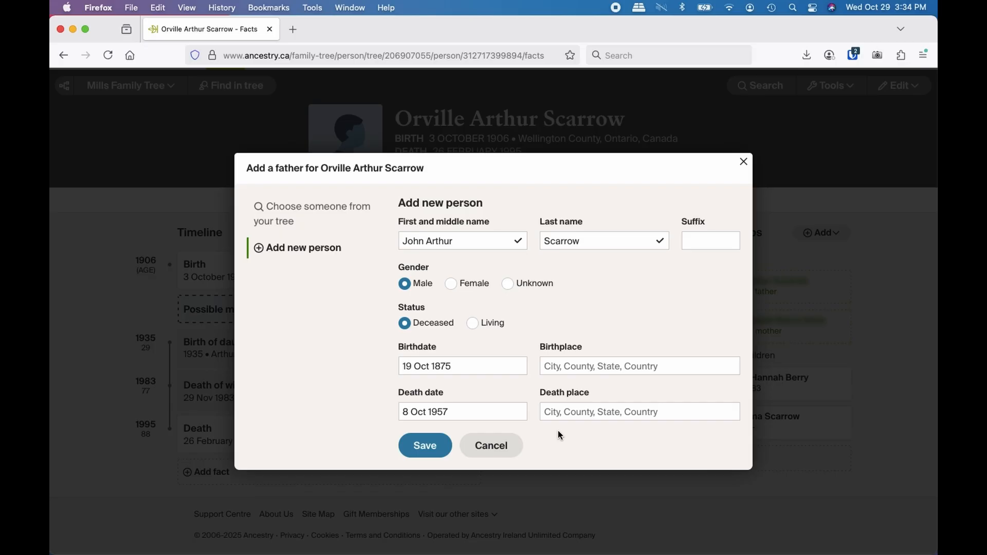
click(421, 445)
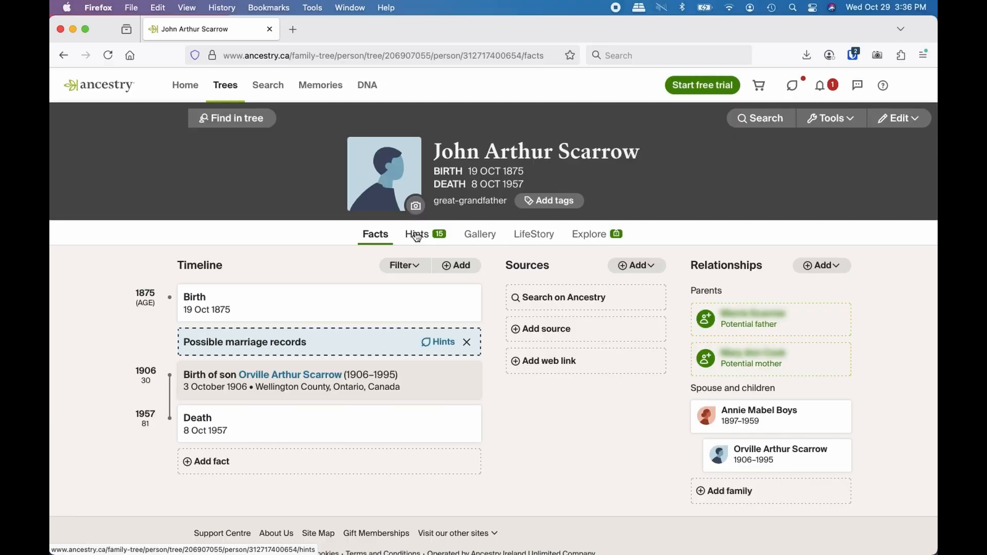
- Open the great-grandfather's record hints and look through the Find a Grave, Ontario marriages and 1911 Census of Canada entries
click(417, 235)
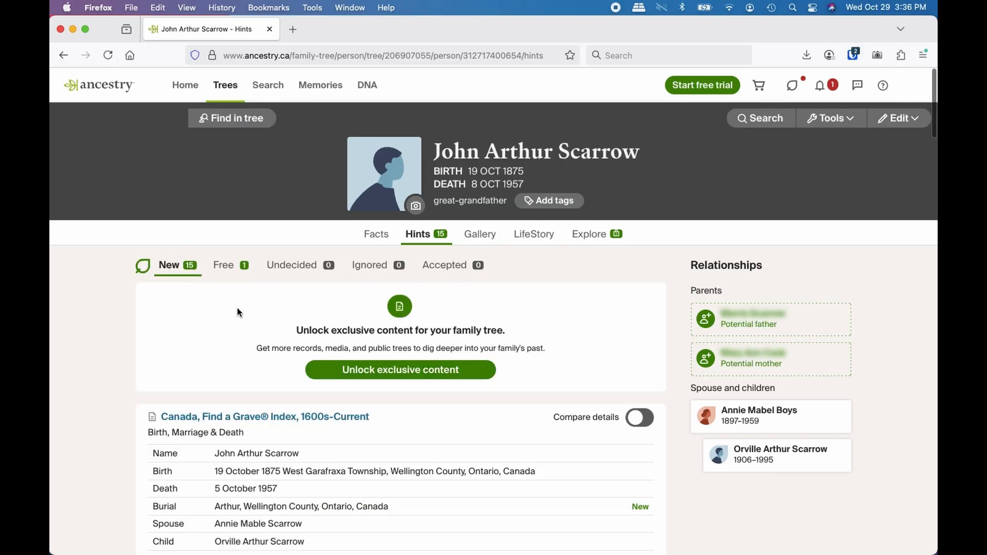
scroll(118, 426, down, 5)
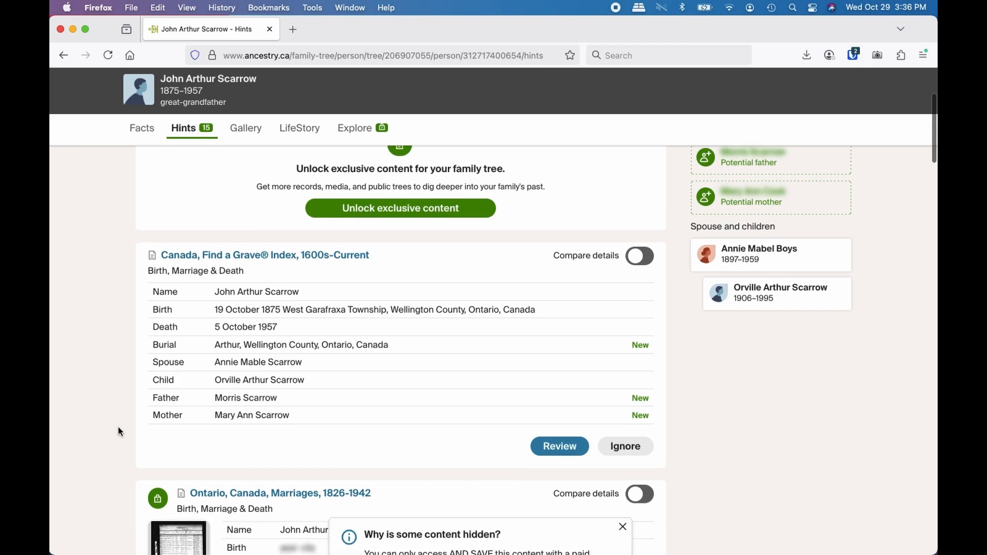
scroll(118, 430, down, 6)
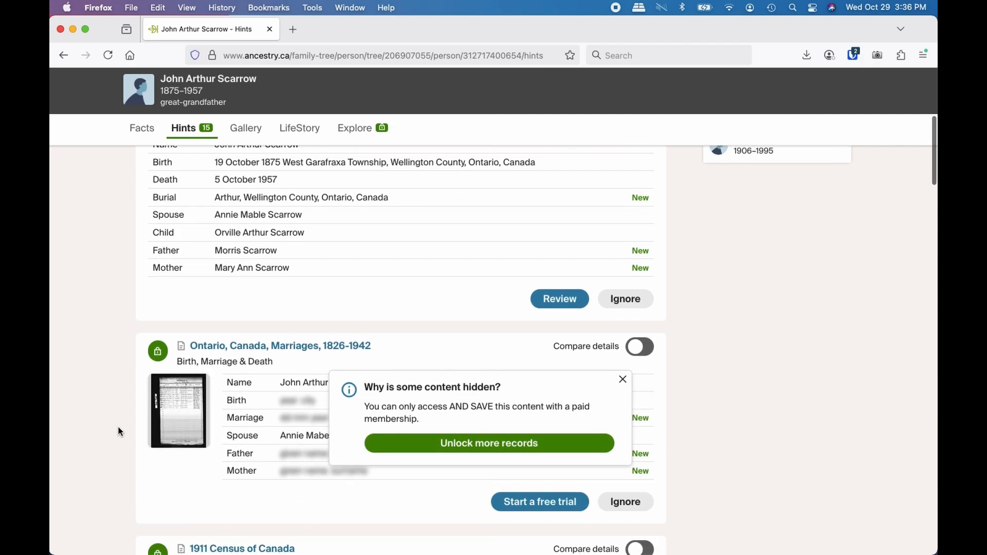
scroll(118, 429, down, 1)
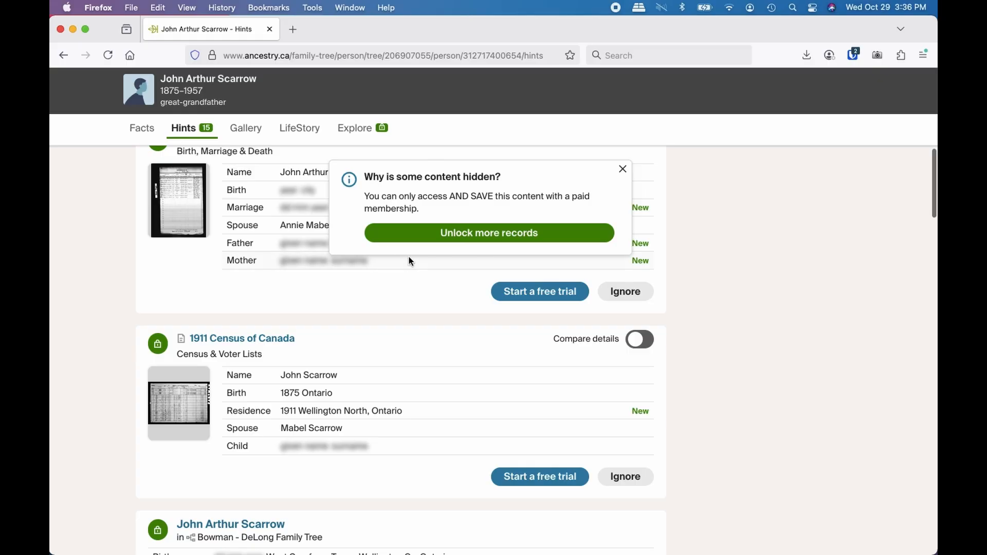
scroll(313, 297, down, 2)
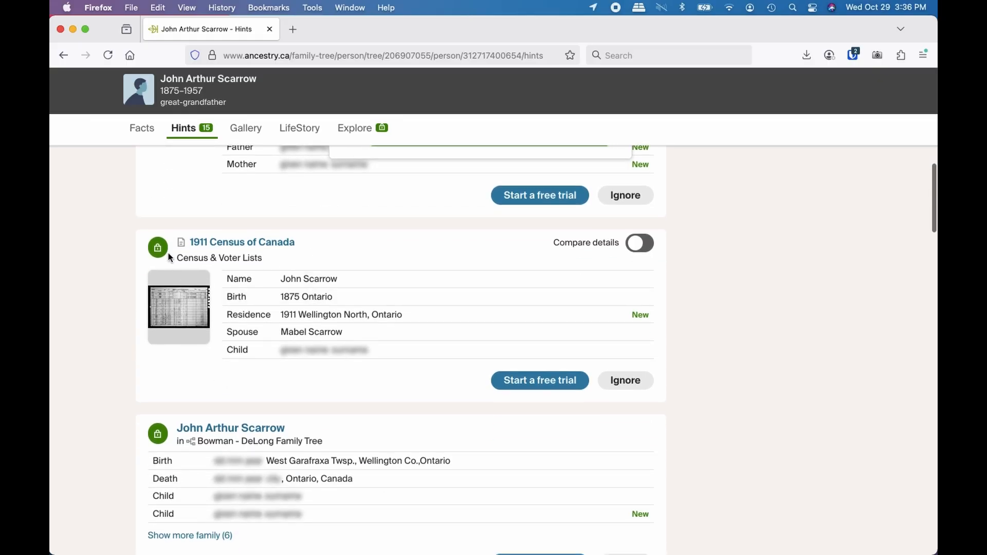
mouse_move(155, 249)
scroll(94, 270, up, 10)
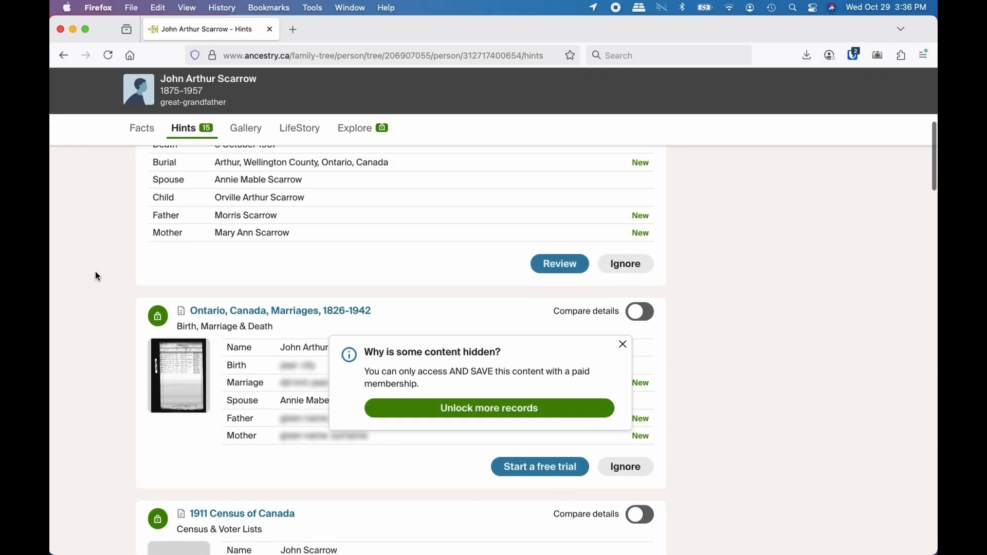
scroll(95, 271, up, 2)
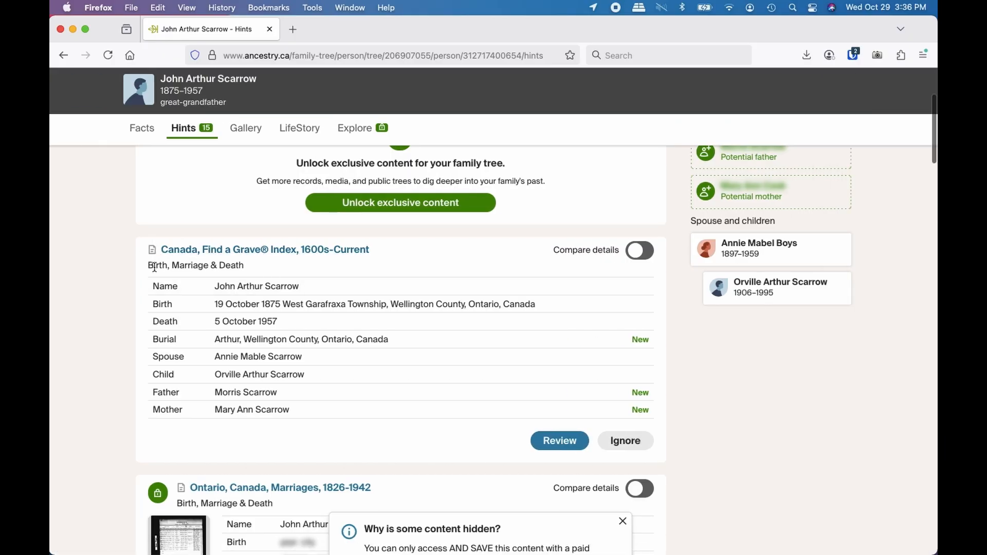
- Review the great-grandfather's Canada, Find a Grave Index record down to the listed children and save its information to the tree
click(561, 441)
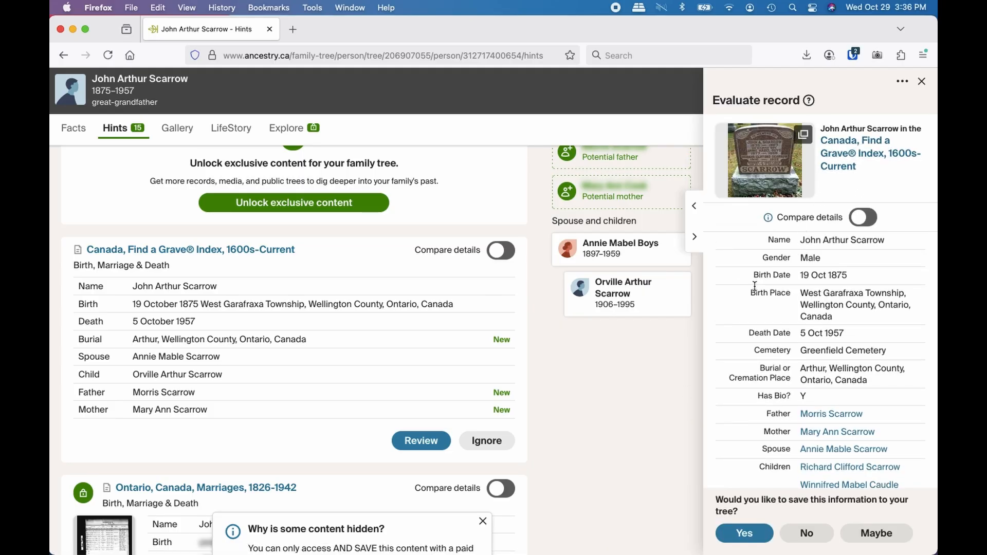
scroll(752, 290, down, 3)
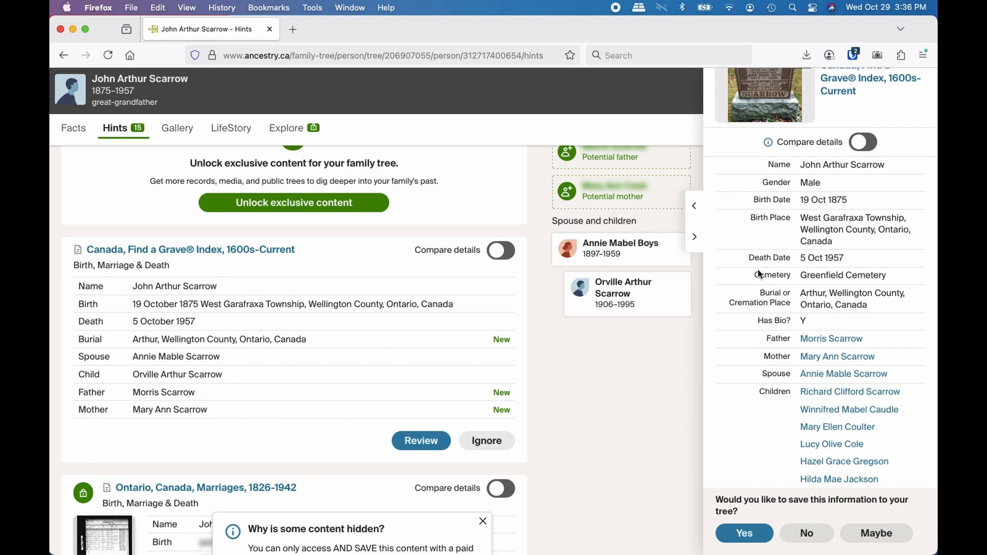
scroll(751, 355, down, 3)
scroll(751, 354, down, 3)
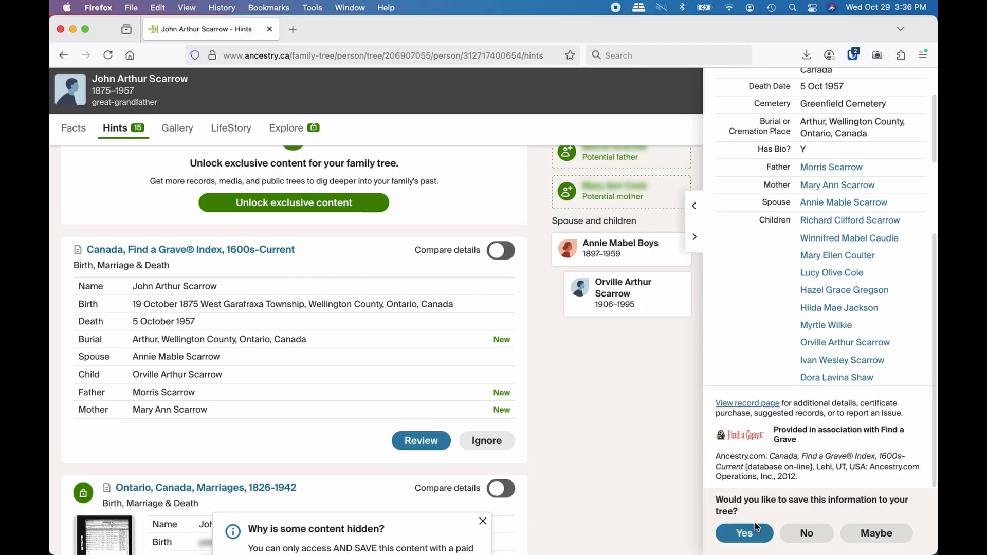
click(744, 534)
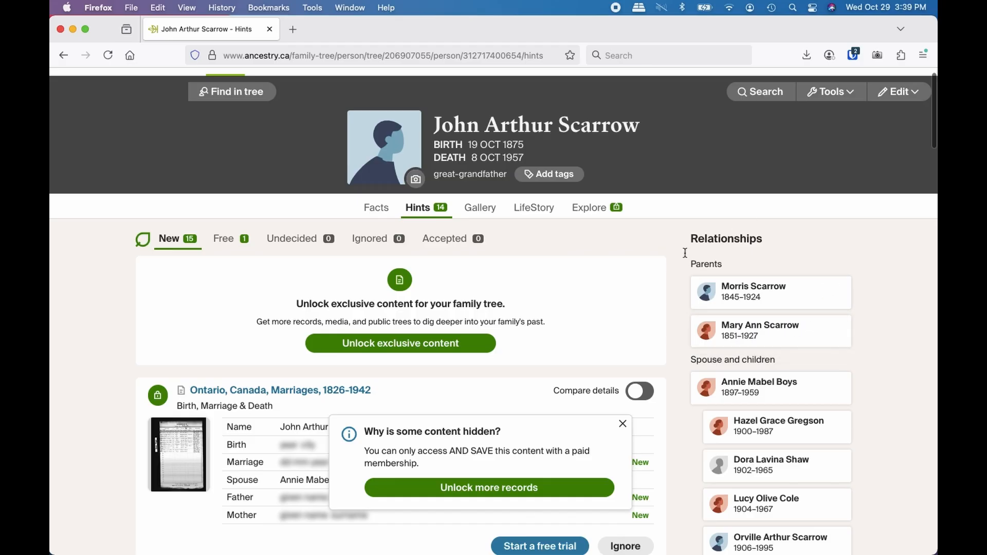
scroll(879, 378, down, 3)
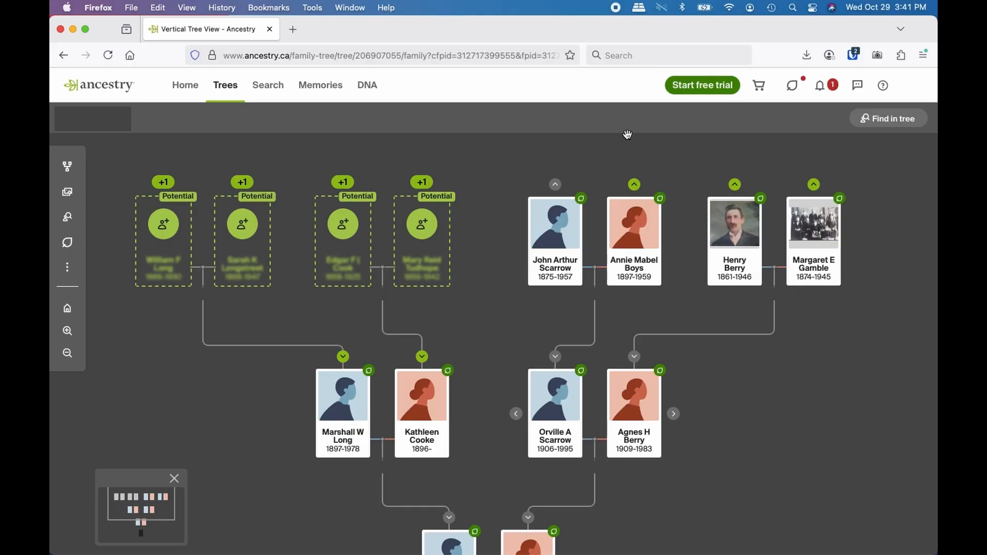
- Preview the recent hints from the family tree, open the full hints page and look over the most recent record hints
click(806, 86)
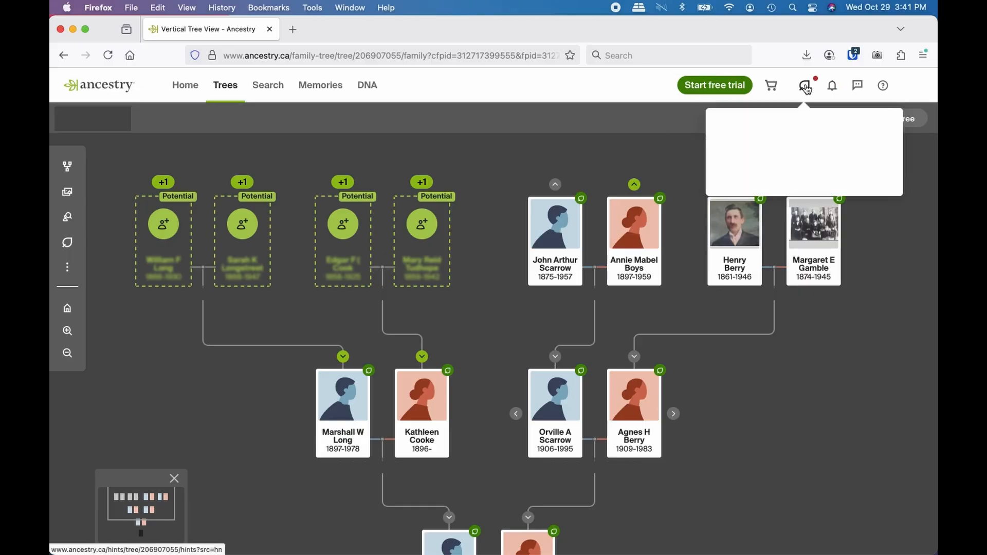
scroll(781, 196, down, 1)
scroll(780, 195, up, 2)
scroll(781, 195, down, 1)
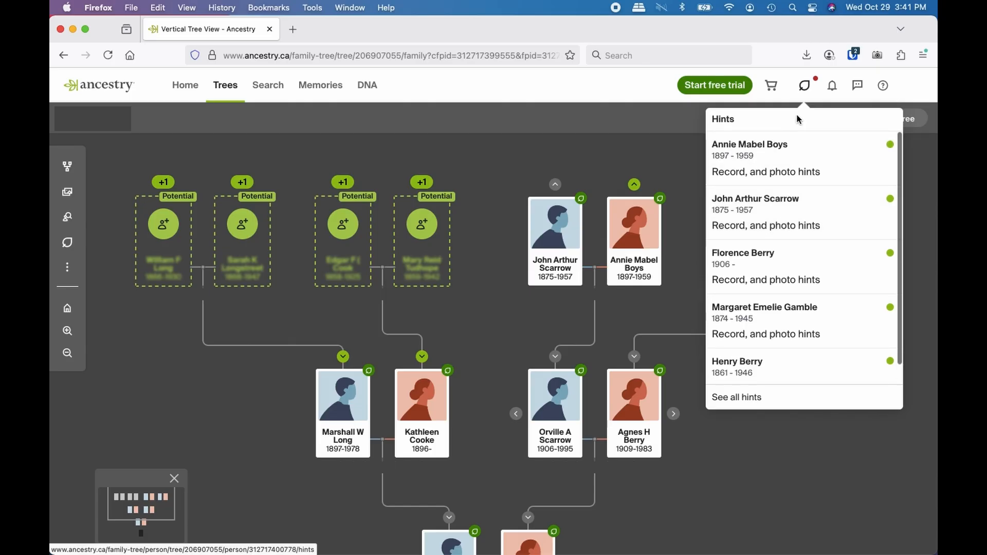
click(805, 86)
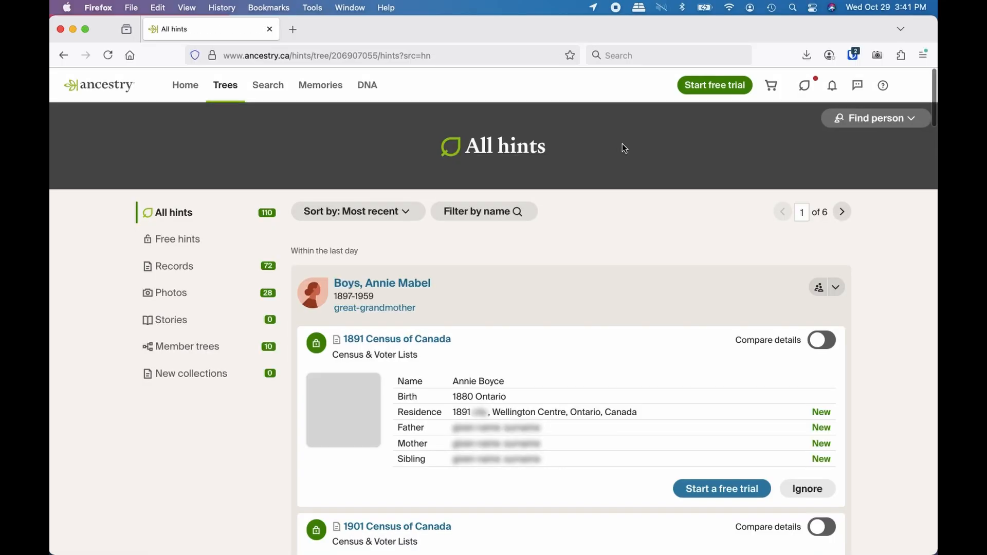
scroll(560, 351, down, 10)
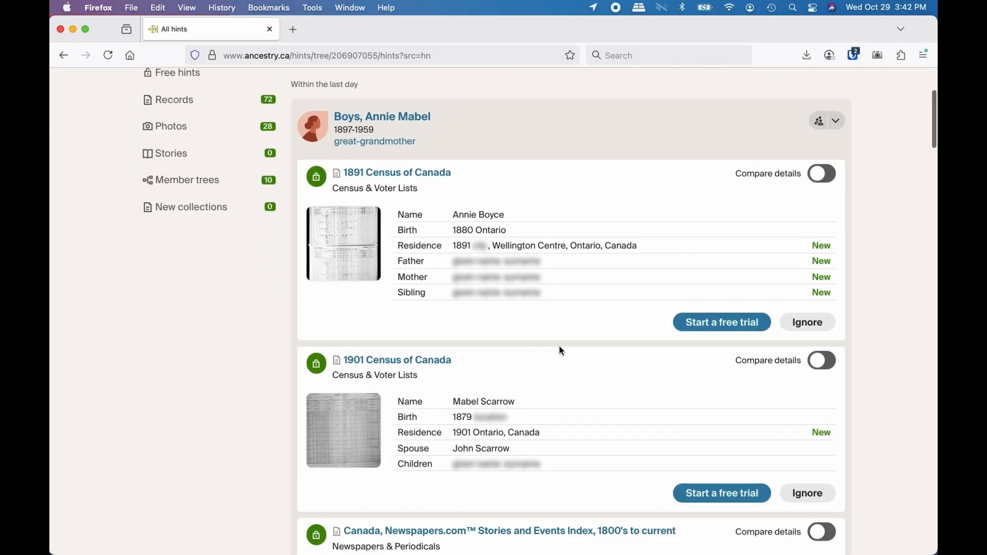
scroll(560, 348, up, 10)
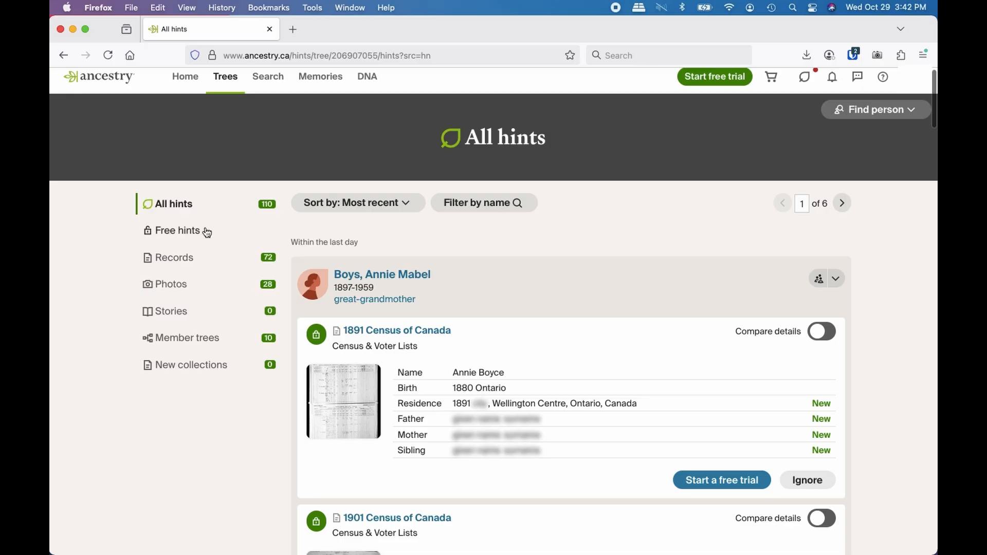
- Filter the hints to free ones only and look through the available records for each relative
click(176, 233)
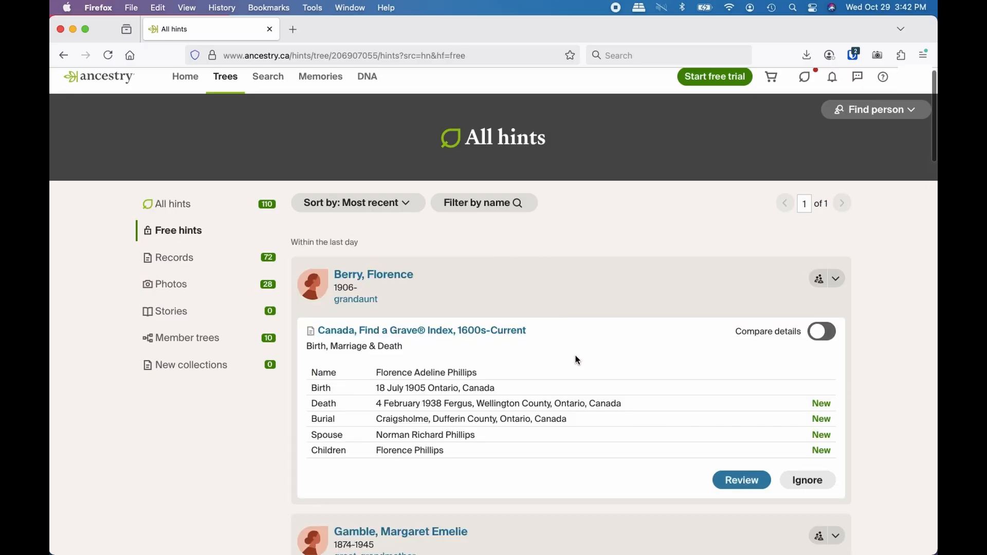
scroll(583, 371, down, 3)
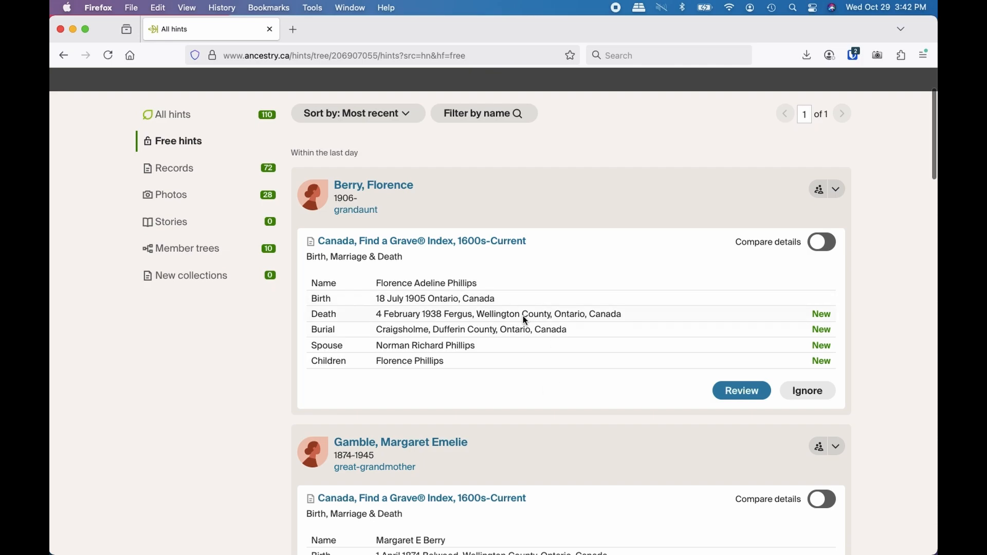
scroll(526, 320, down, 10)
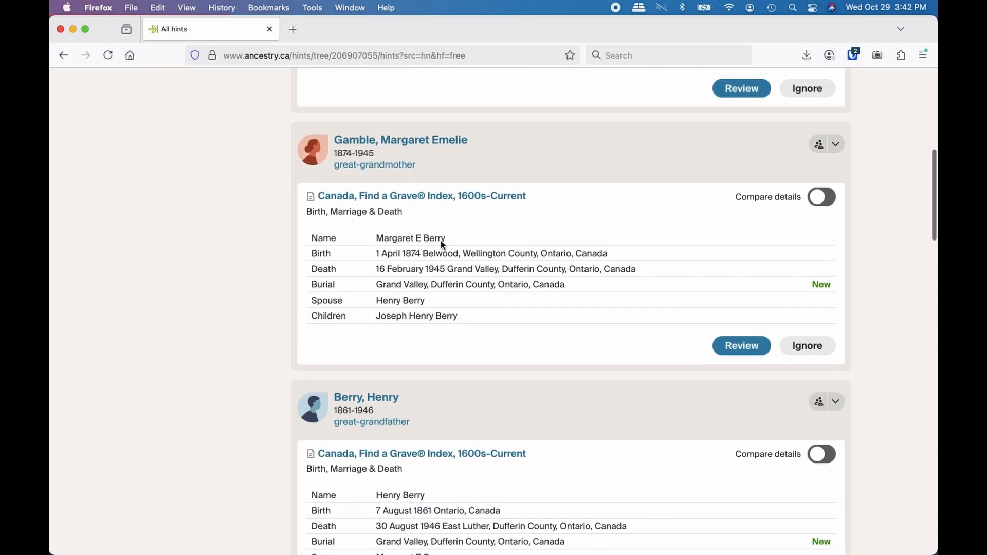
scroll(475, 293, down, 10)
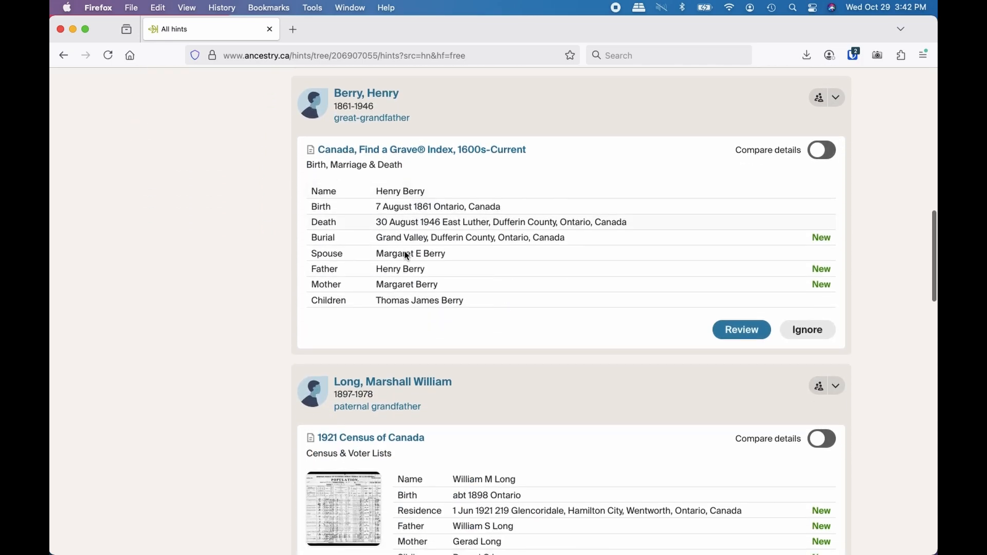
scroll(477, 263, down, 15)
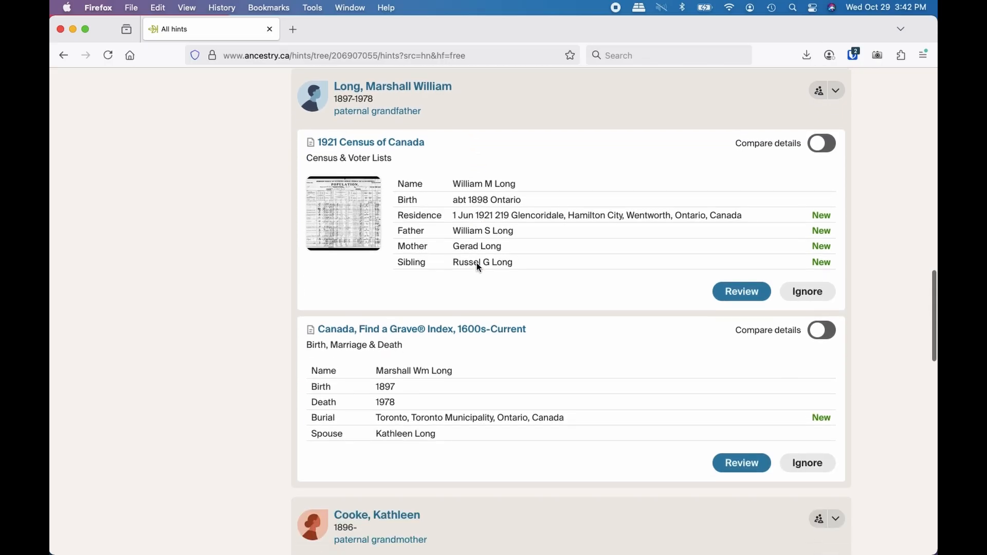
scroll(477, 264, down, 18)
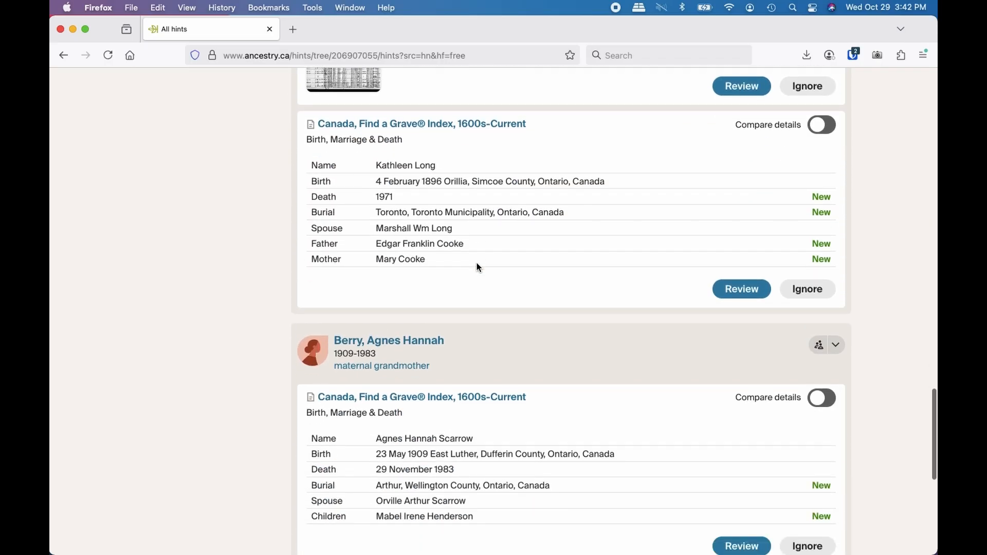
scroll(476, 263, up, 20)
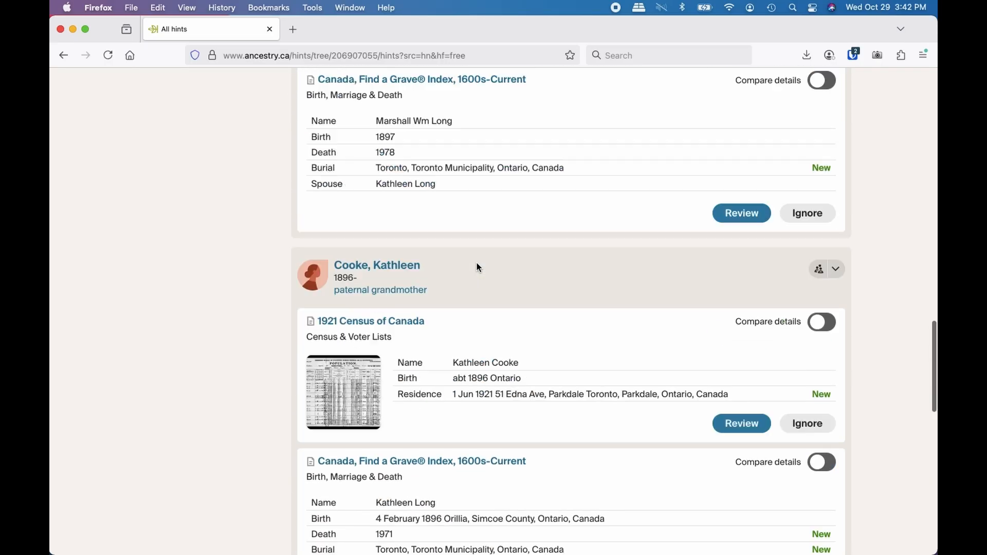
scroll(477, 264, up, 20)
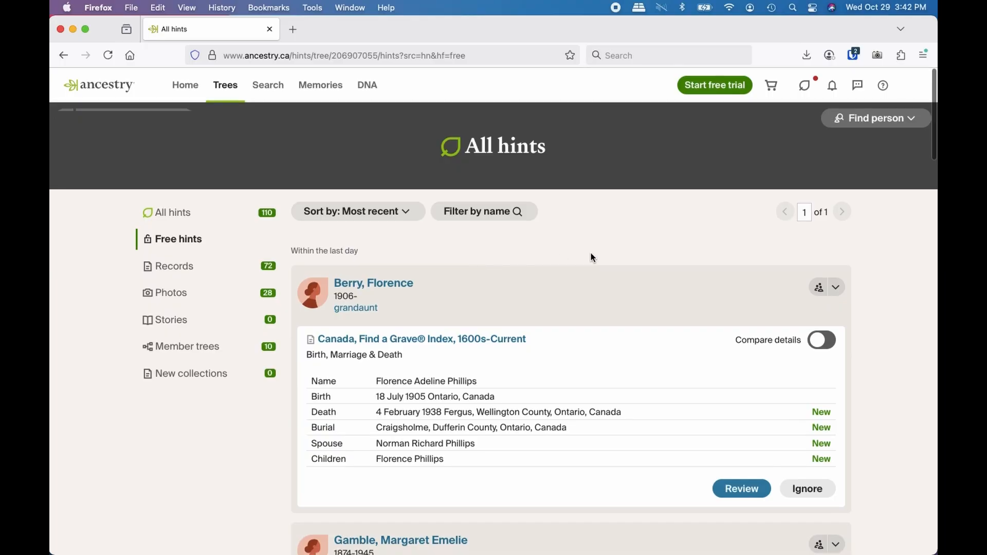